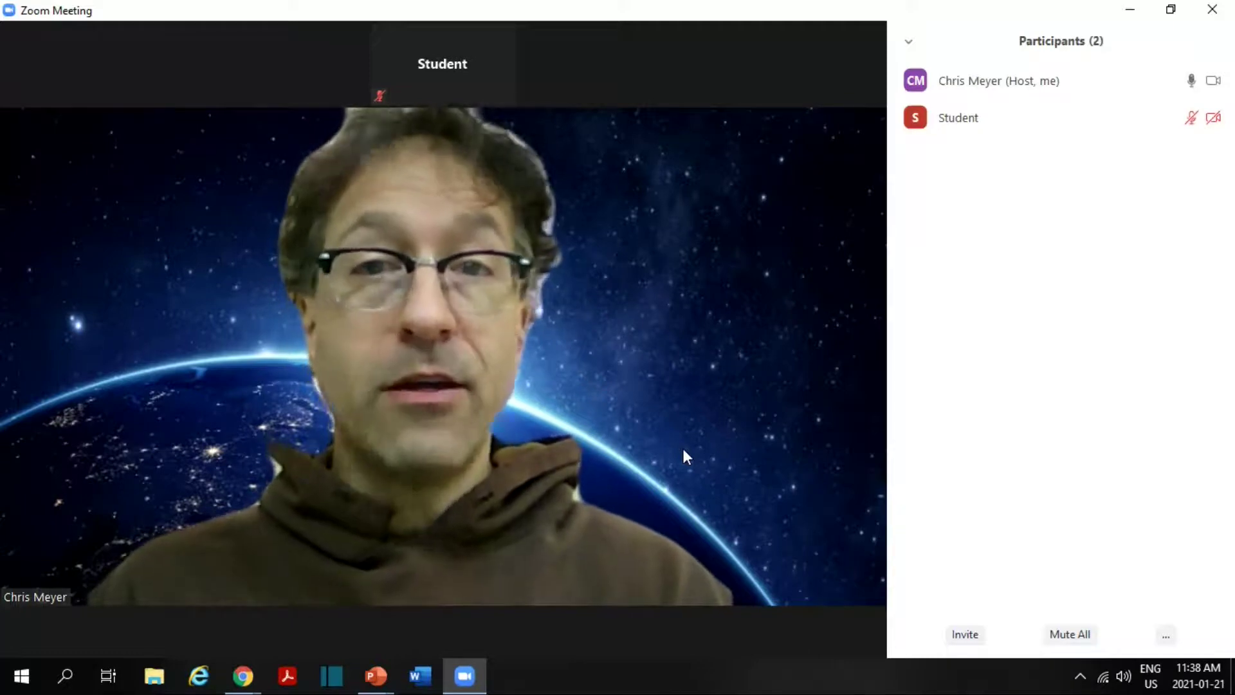
- Share the PowerPoint slide show window with the meeting participants
mouse_move(689, 450)
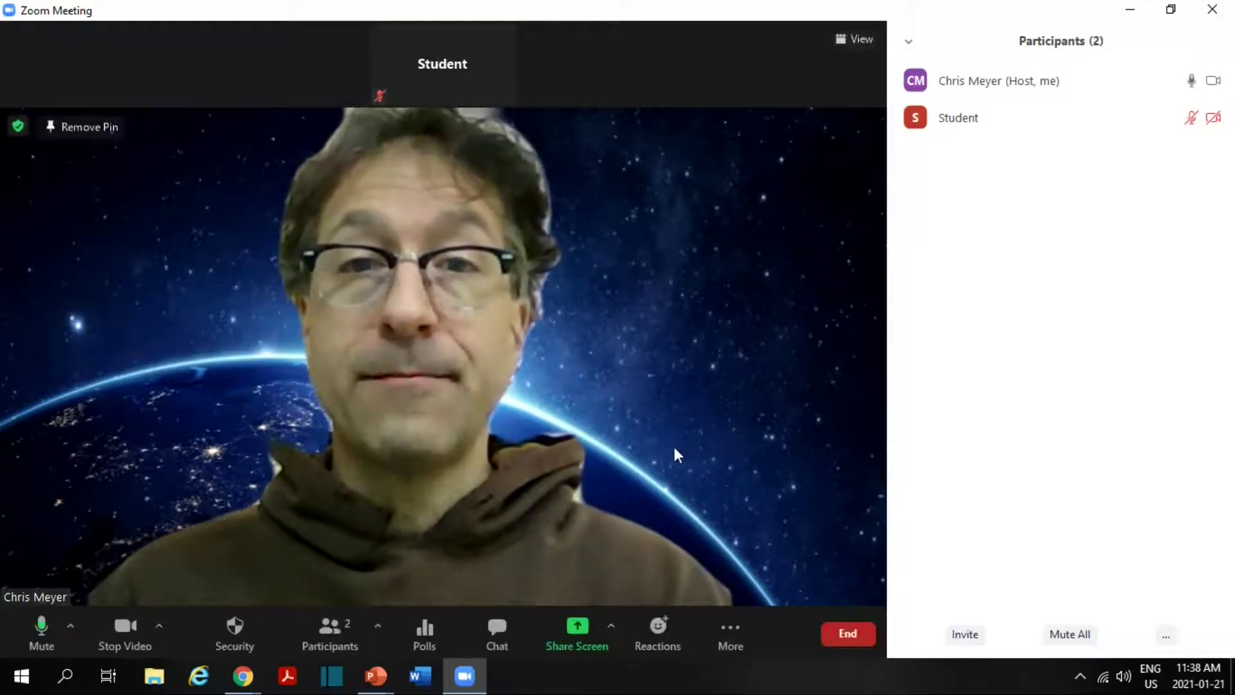
left_click(579, 629)
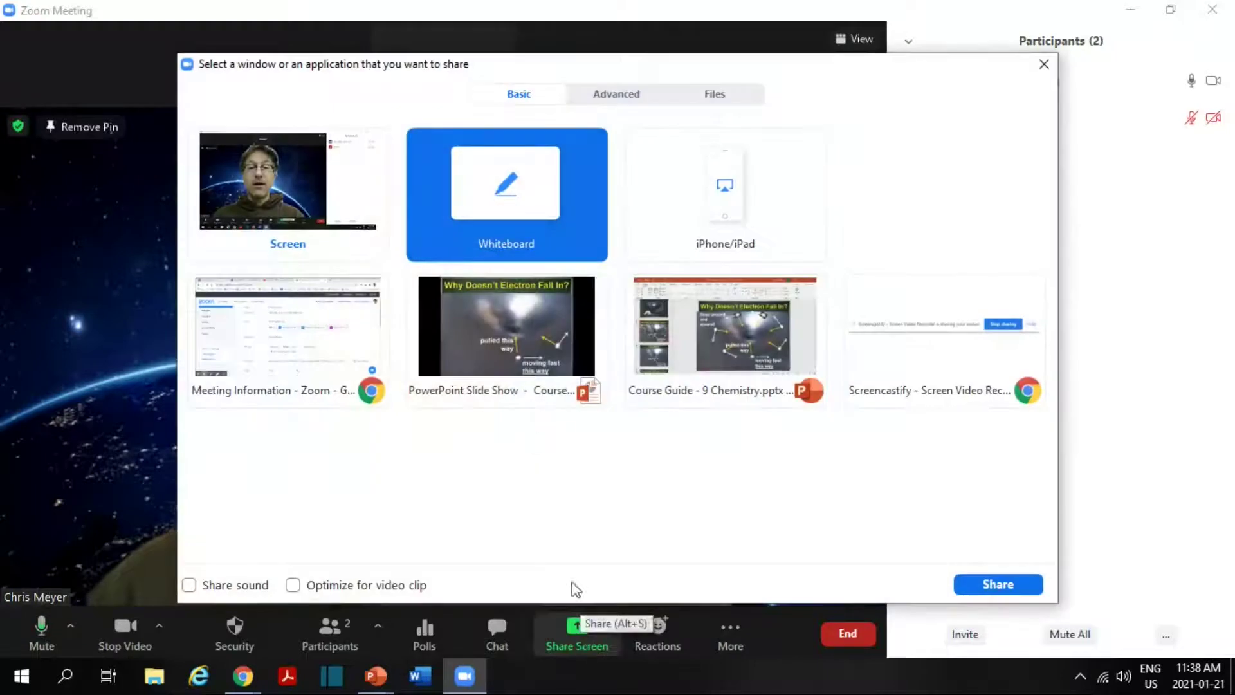
double_click(498, 331)
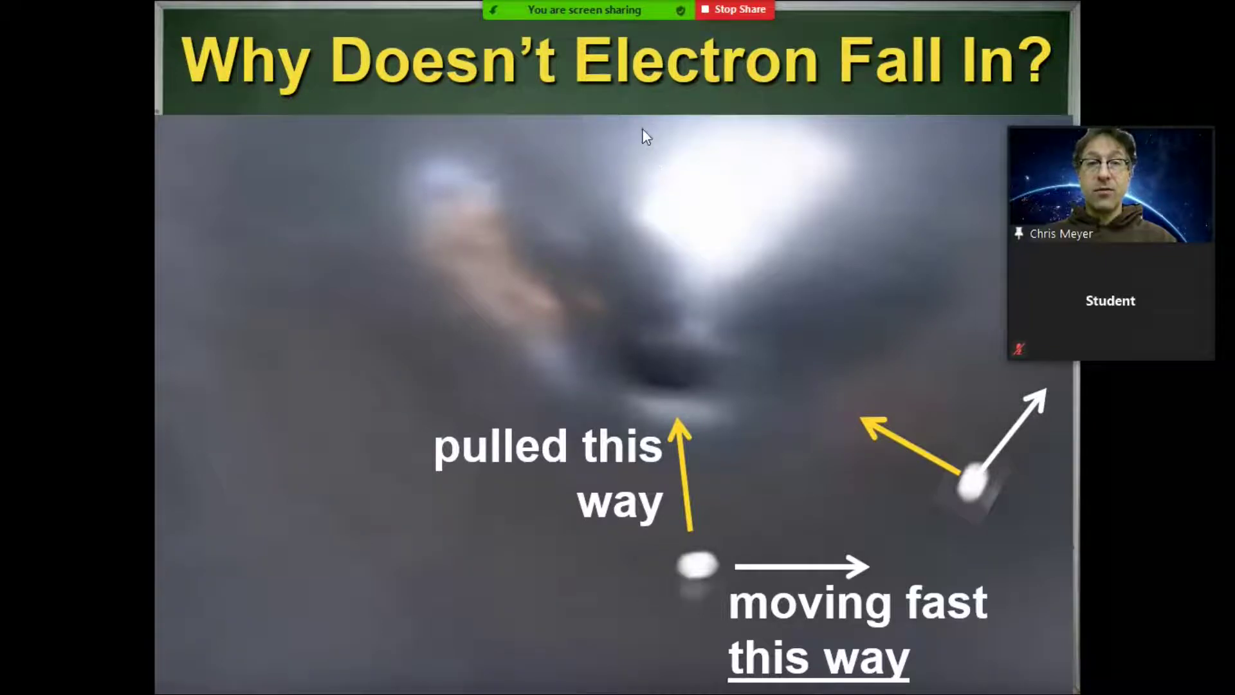
- Show the annotation tools for the shared slide, move them to the slide's lower edge and choose freehand drawing
mouse_move(644, 3)
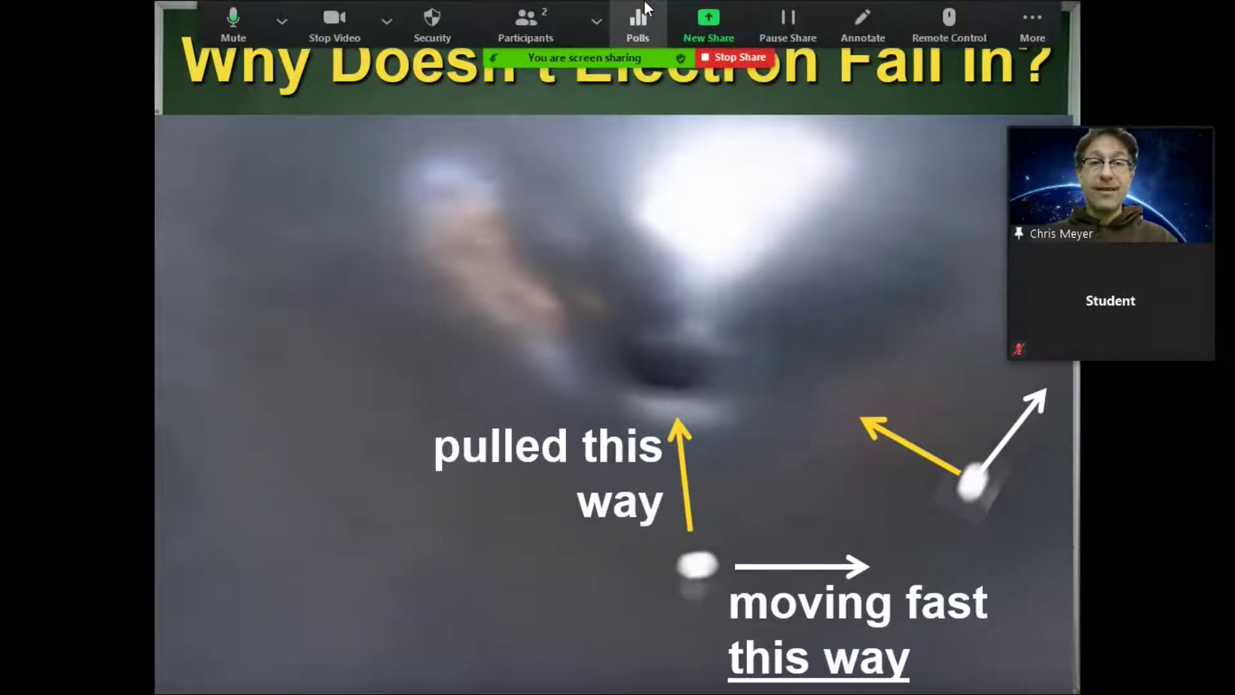
left_click(858, 18)
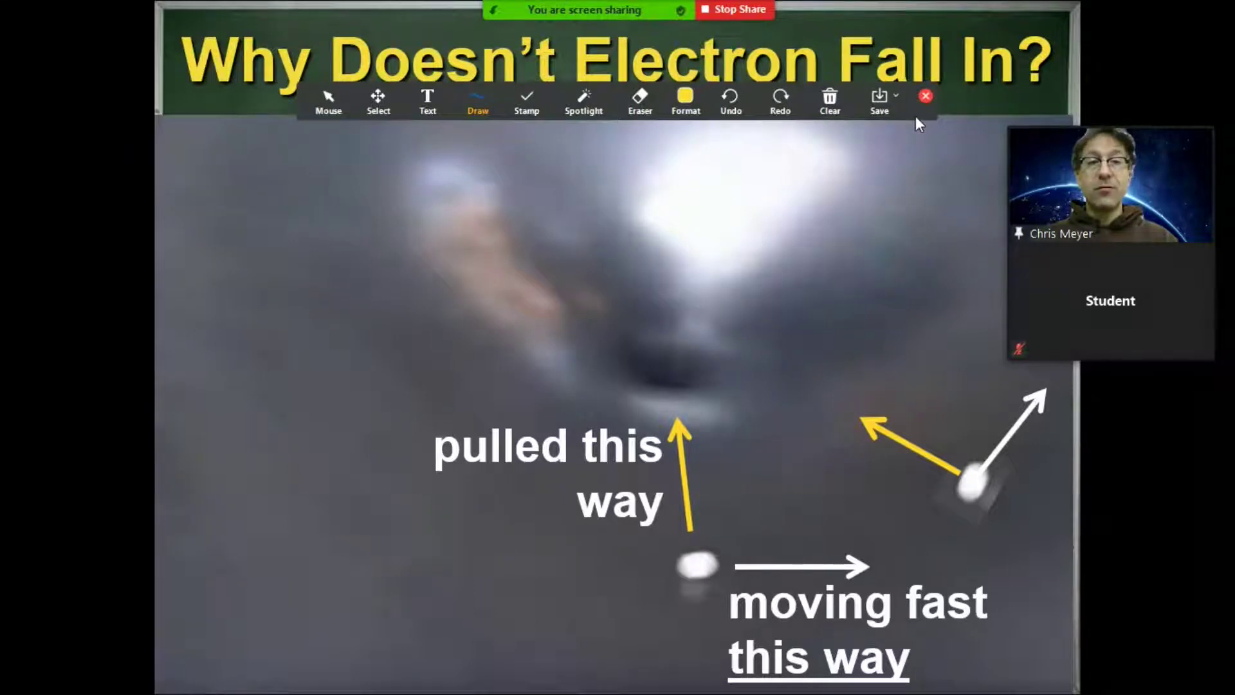
mouse_move(916, 122)
left_mouse_down()
mouse_move(712, 501)
mouse_move(655, 627)
mouse_move(646, 667)
mouse_move(659, 665)
left_mouse_up()
left_click(217, 640)
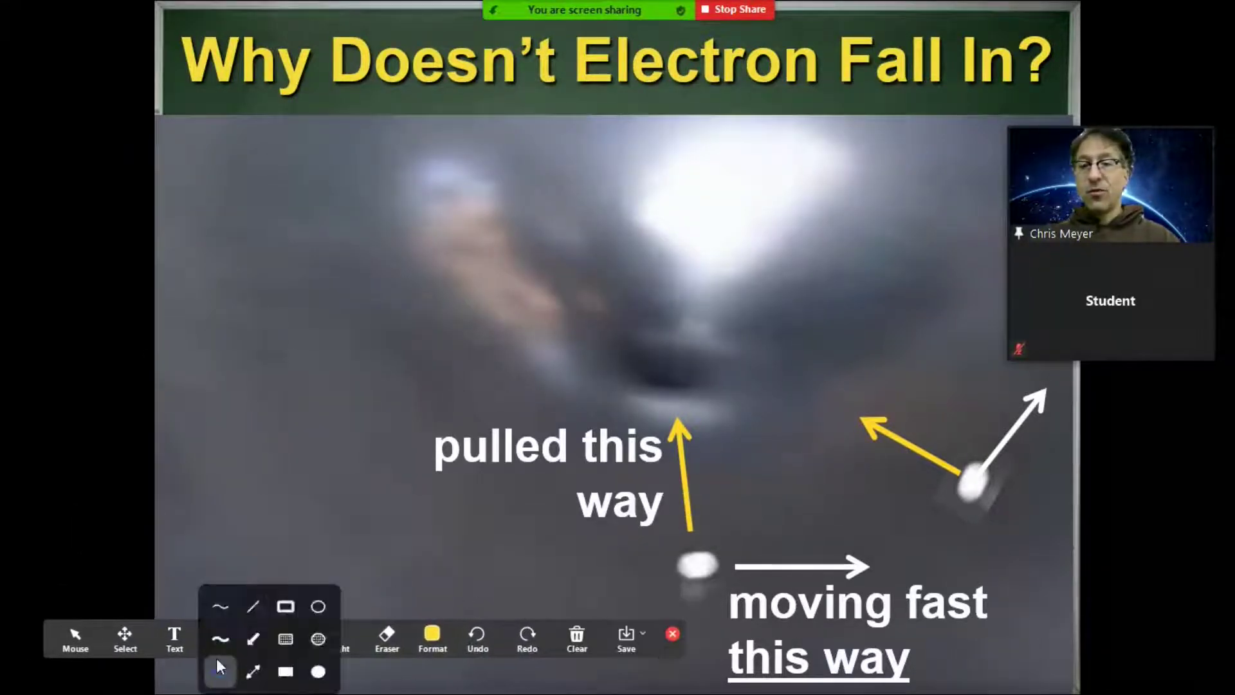
left_click(224, 628)
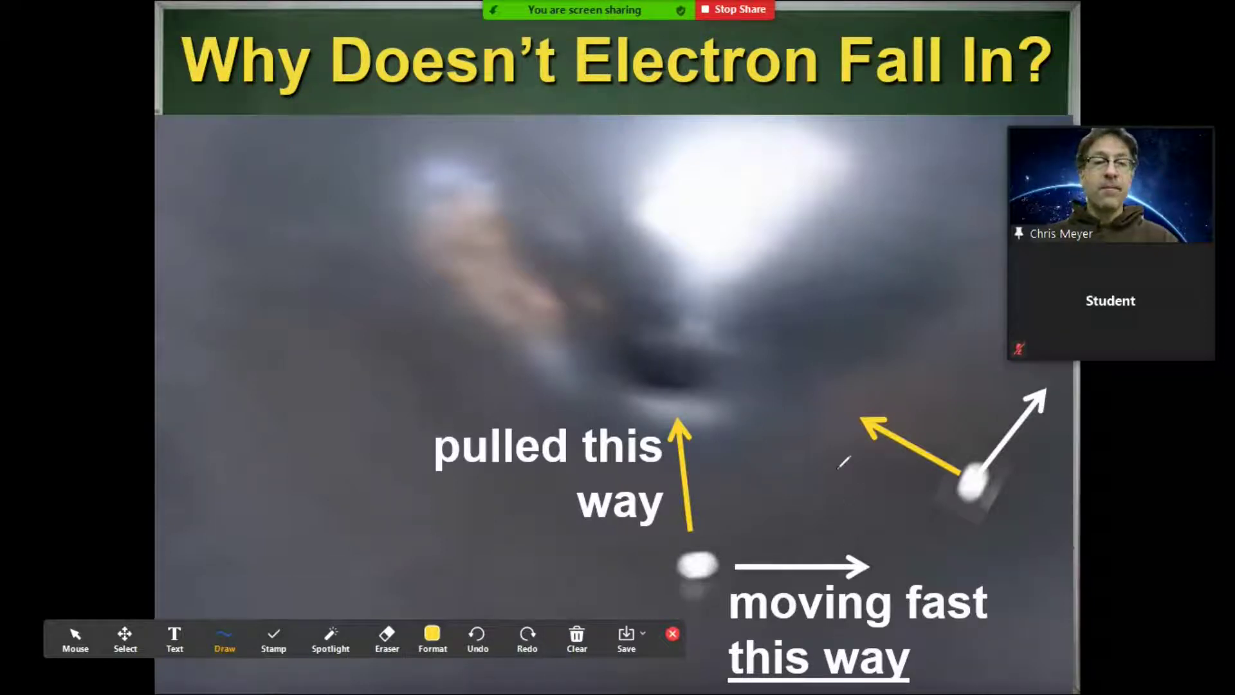
- Draw three yellow freehand arrows around the slide's centre, each pointing inward from the right, upper right and upper left
mouse_move(965, 315)
left_mouse_down()
mouse_move(886, 308)
mouse_move(866, 339)
left_mouse_up()
left_click_drag(852, 149, 760, 238)
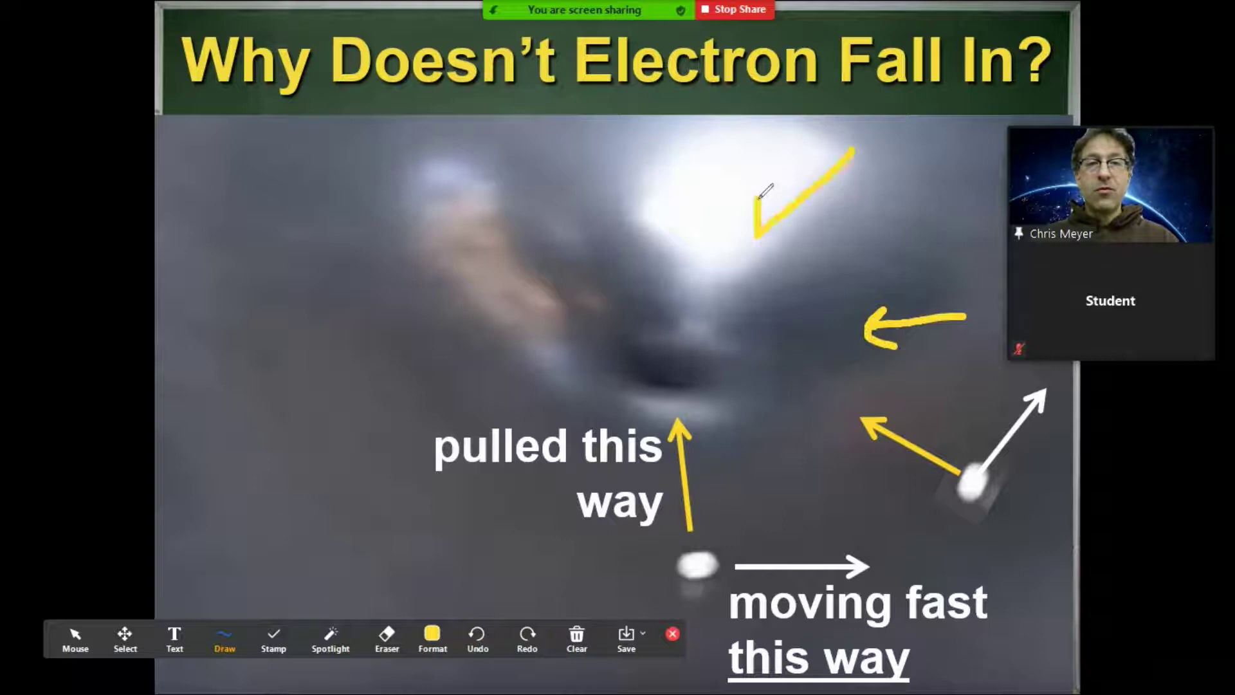
left_click_drag(758, 193, 846, 222)
mouse_move(519, 152)
left_mouse_down()
mouse_move(597, 251)
mouse_move(552, 238)
left_mouse_up()
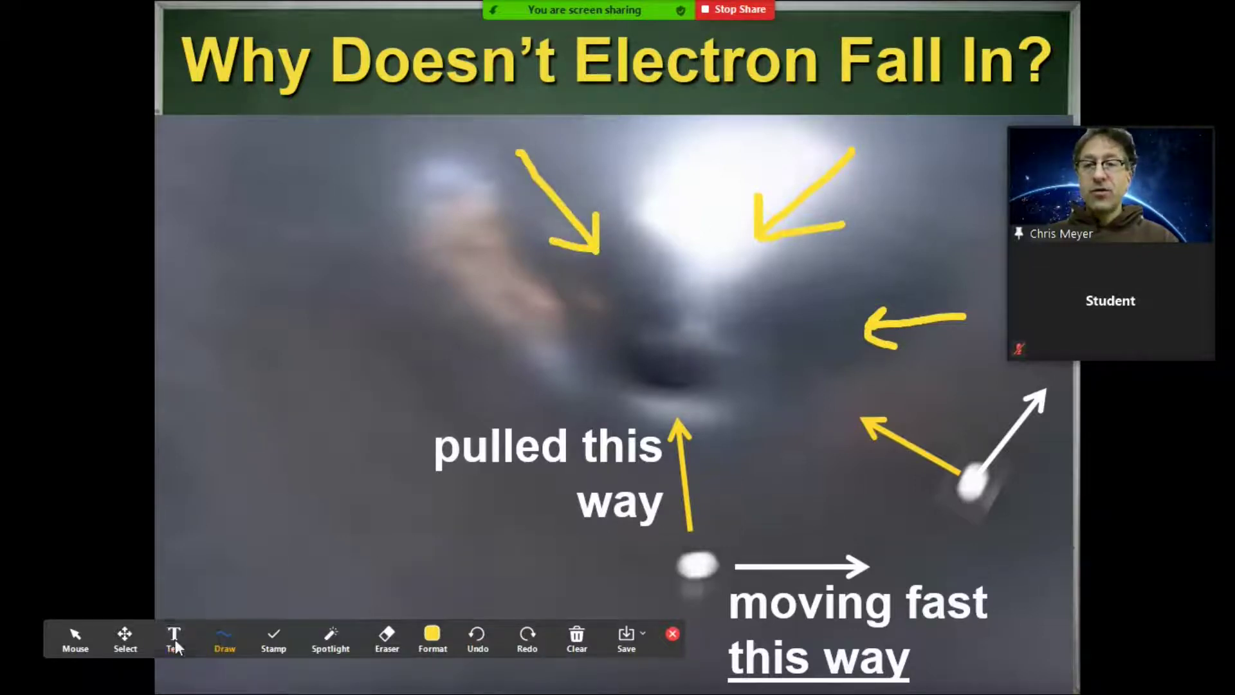
- Add the text annotation "This is an atom" beside the slide's centre and return to freehand drawing
left_click(175, 639)
left_click(378, 319)
type("This")
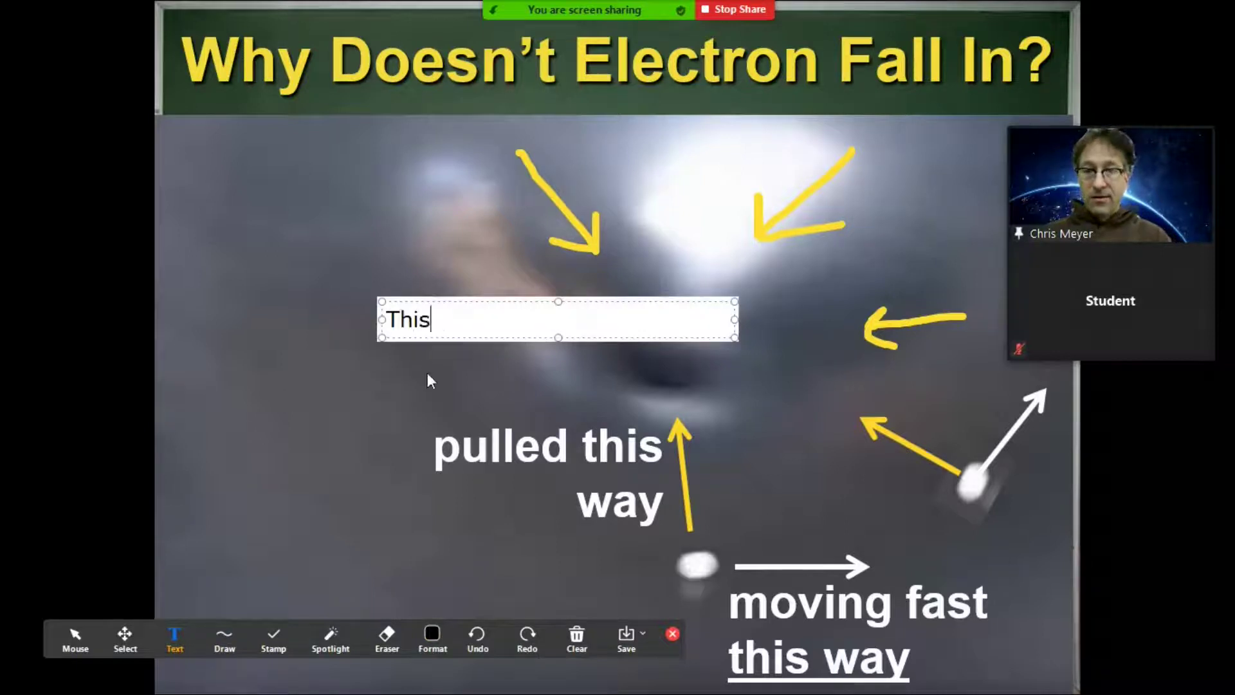
type(" is an atom")
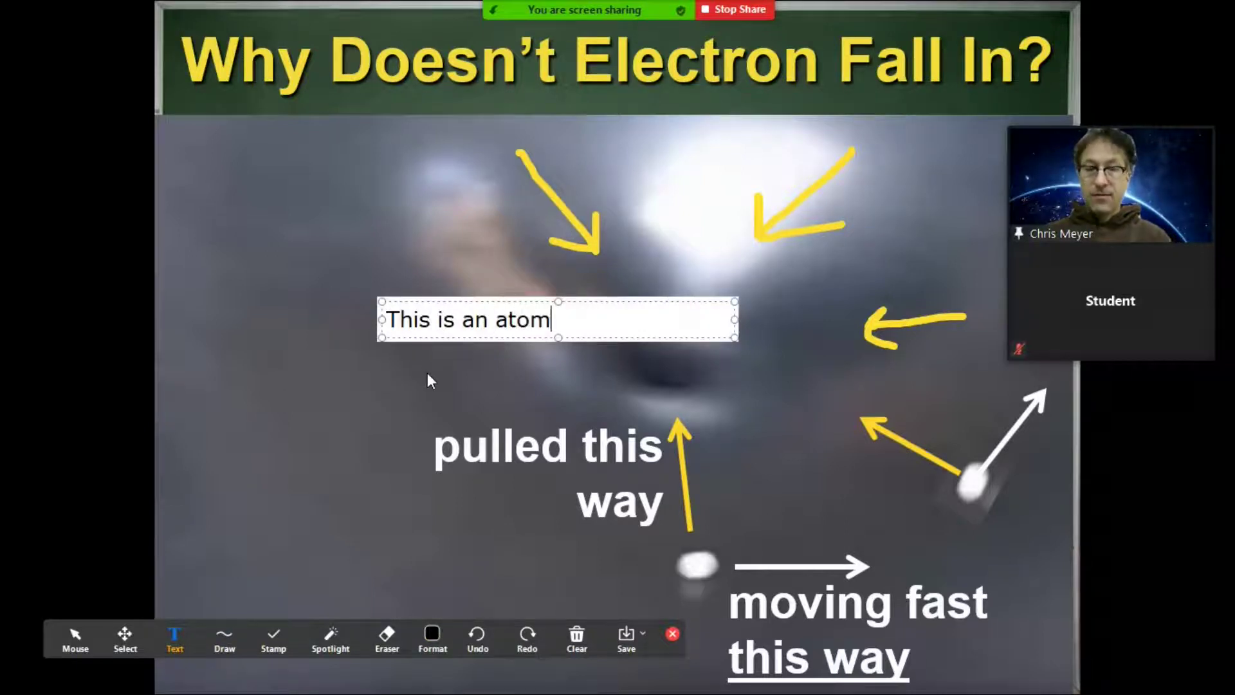
key("Return")
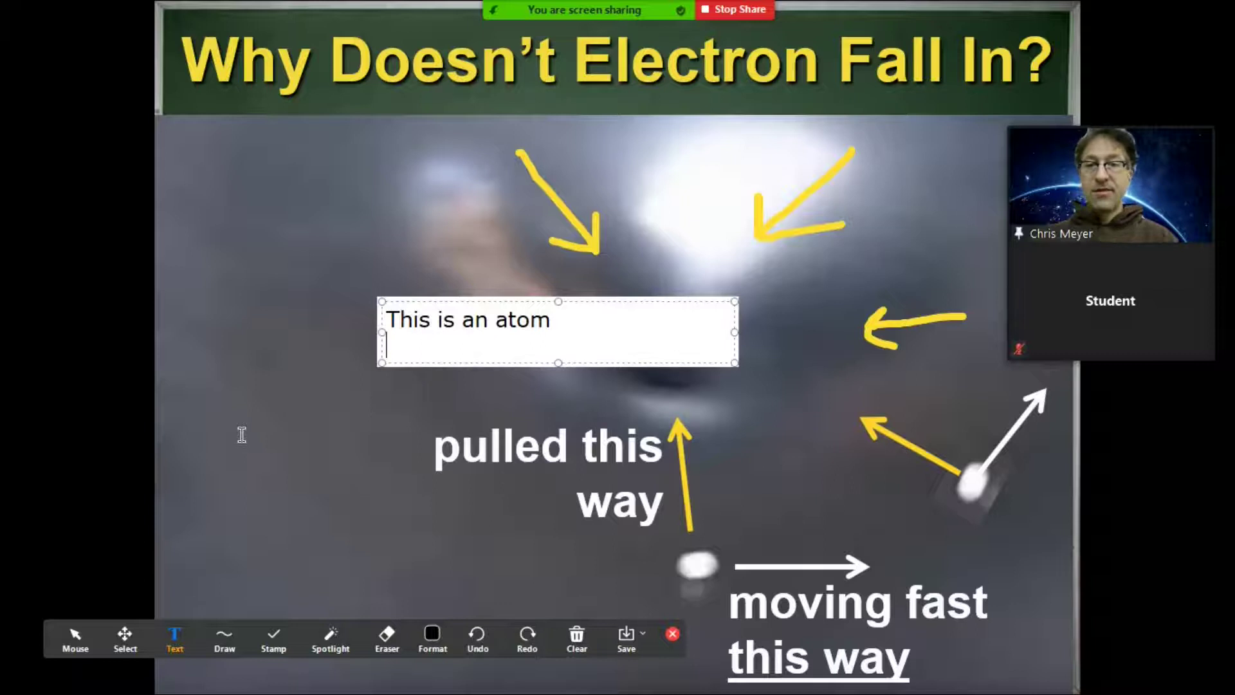
left_click(222, 637)
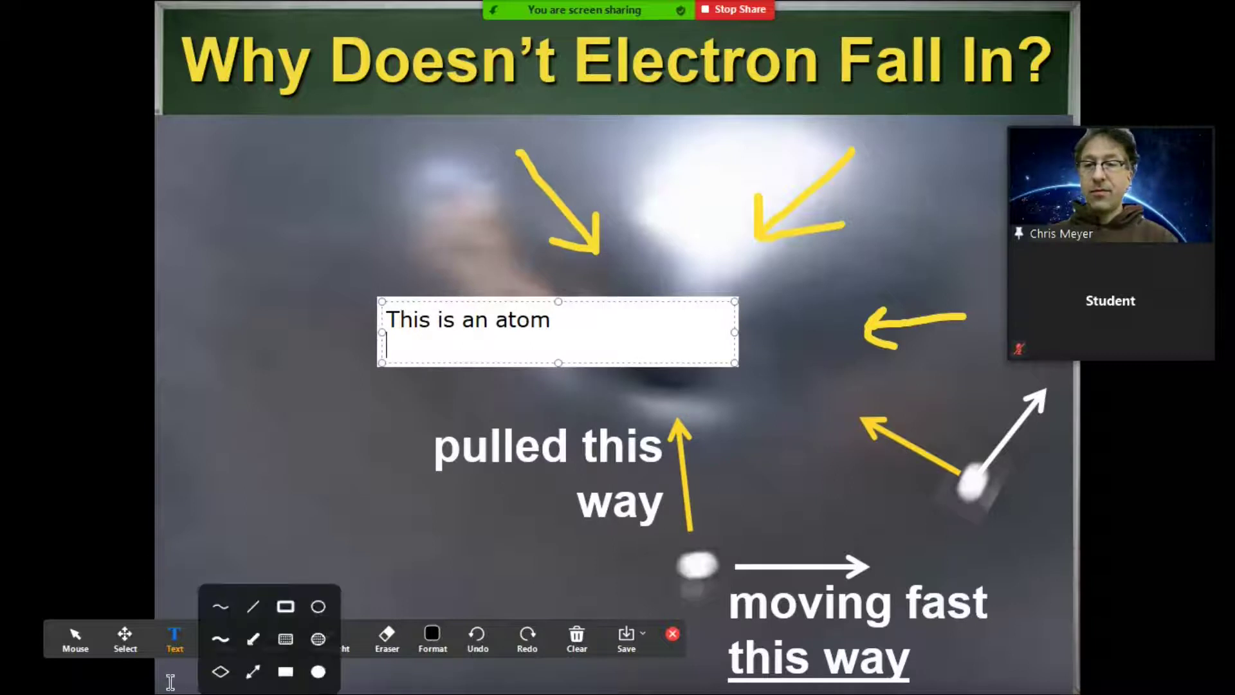
left_click(220, 608)
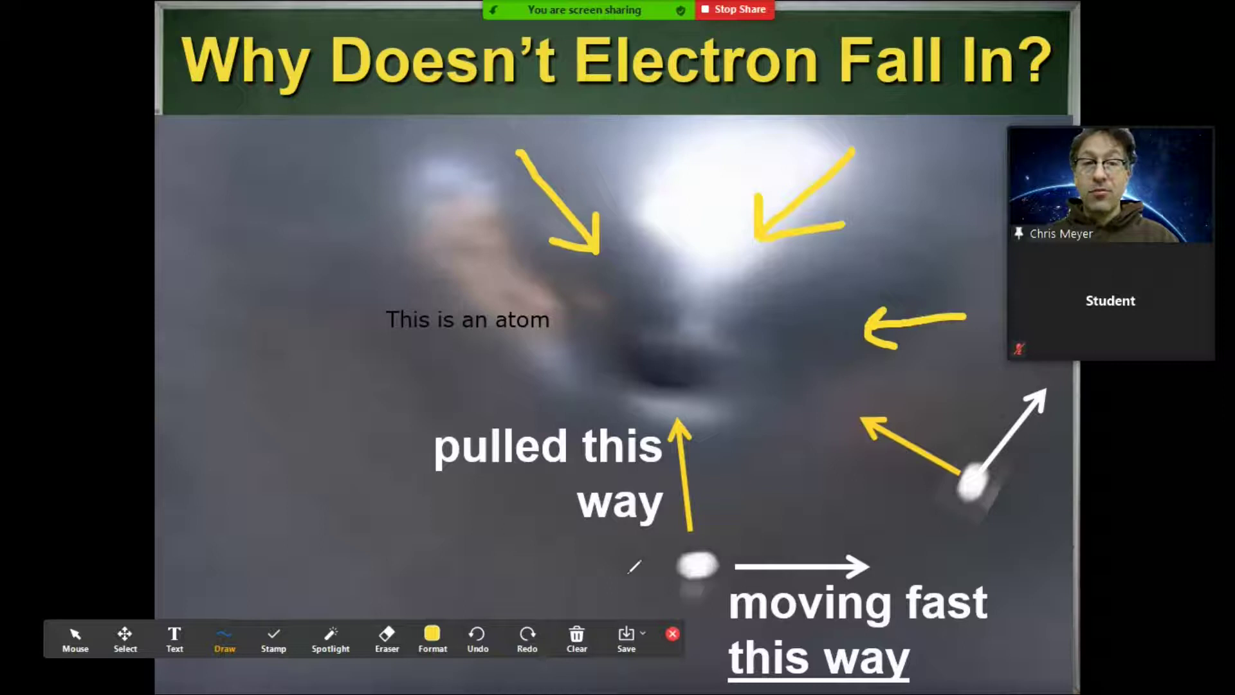
- Close the annotation tools and advance the slide show to the "Too slow?" slide
left_click(673, 634)
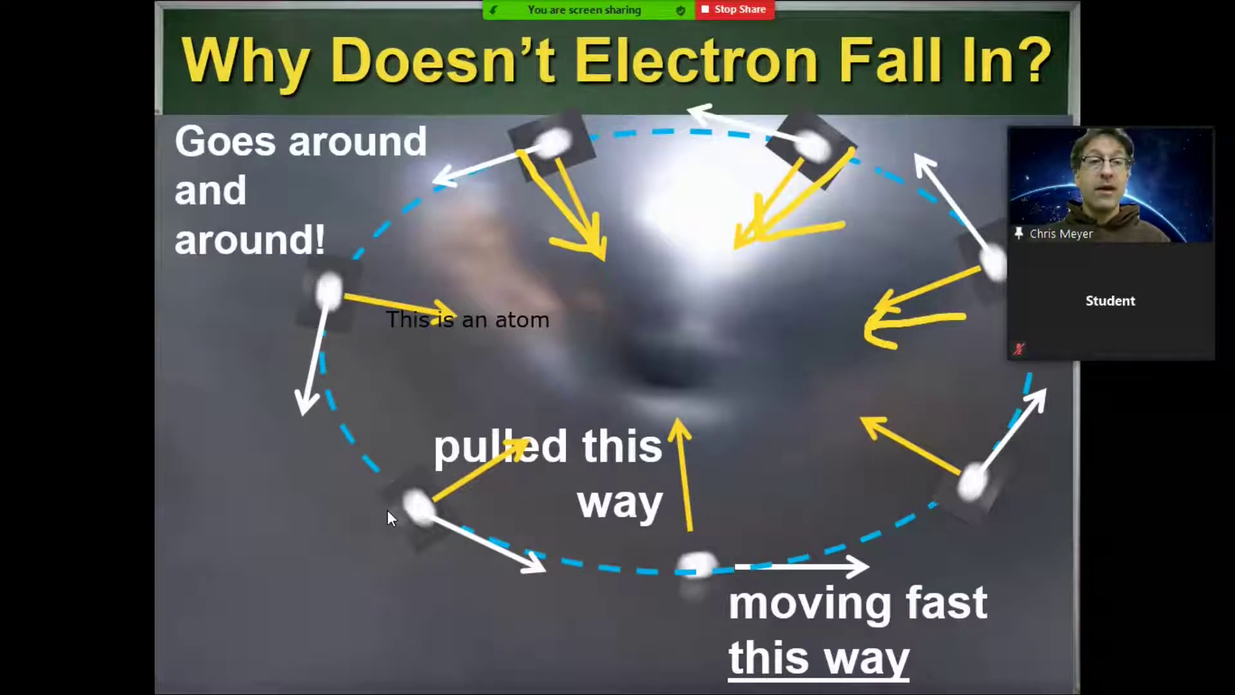
key("Right")
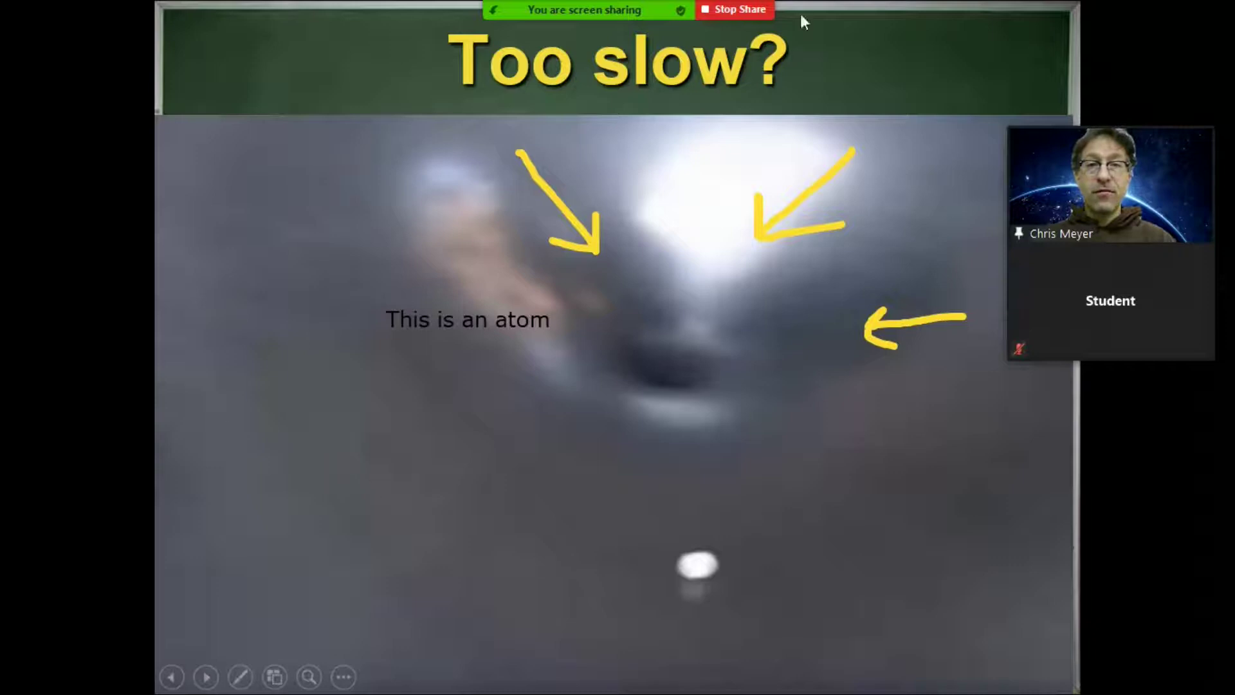
- Reopen the annotation tools and clear all drawings from the "Too slow?" slide
mouse_move(604, 1)
left_click(863, 25)
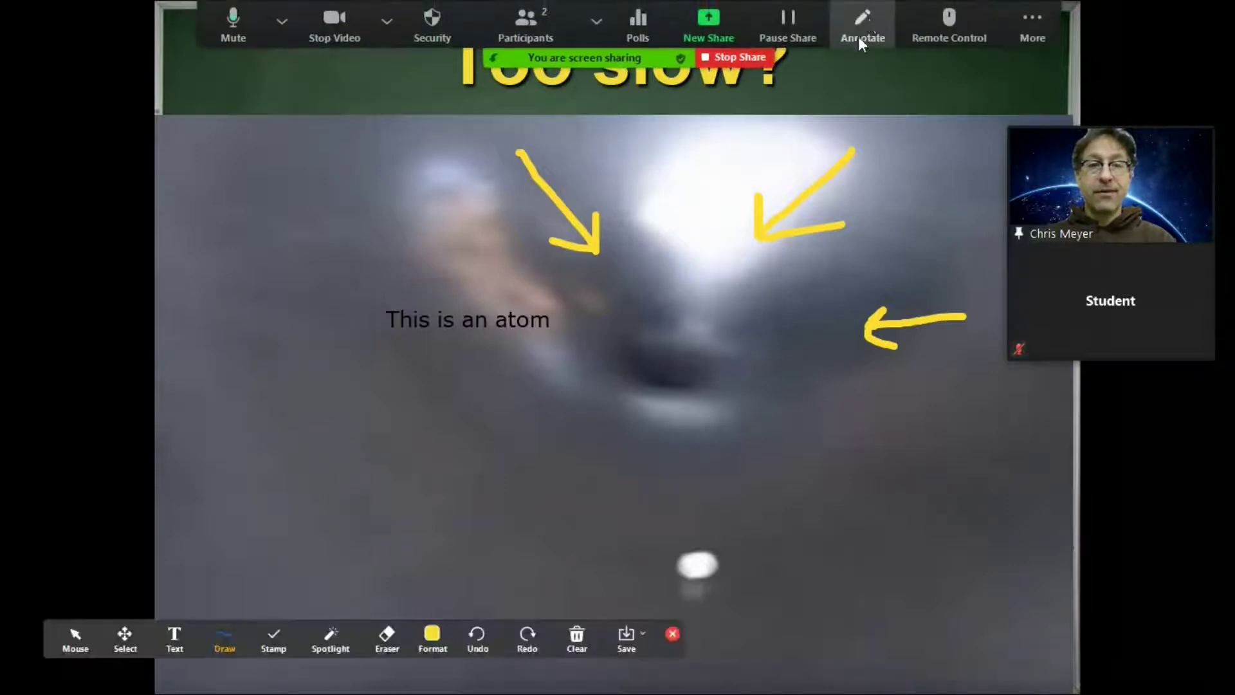
left_click(432, 640)
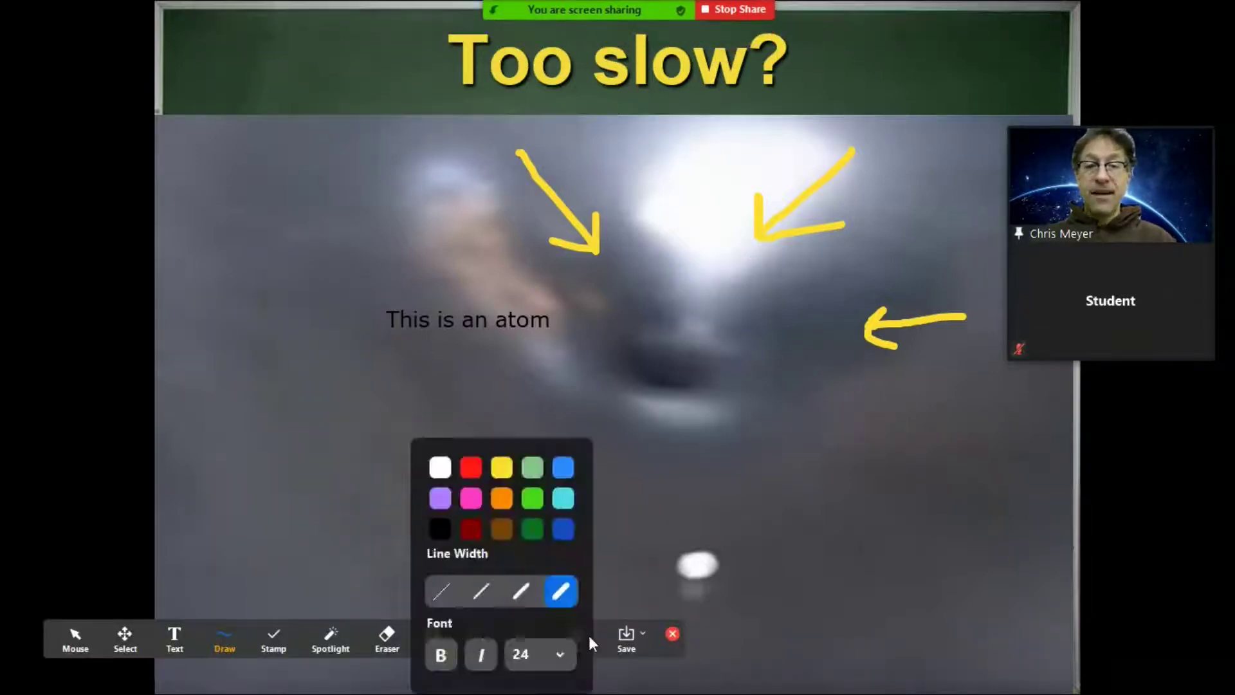
left_click(591, 637)
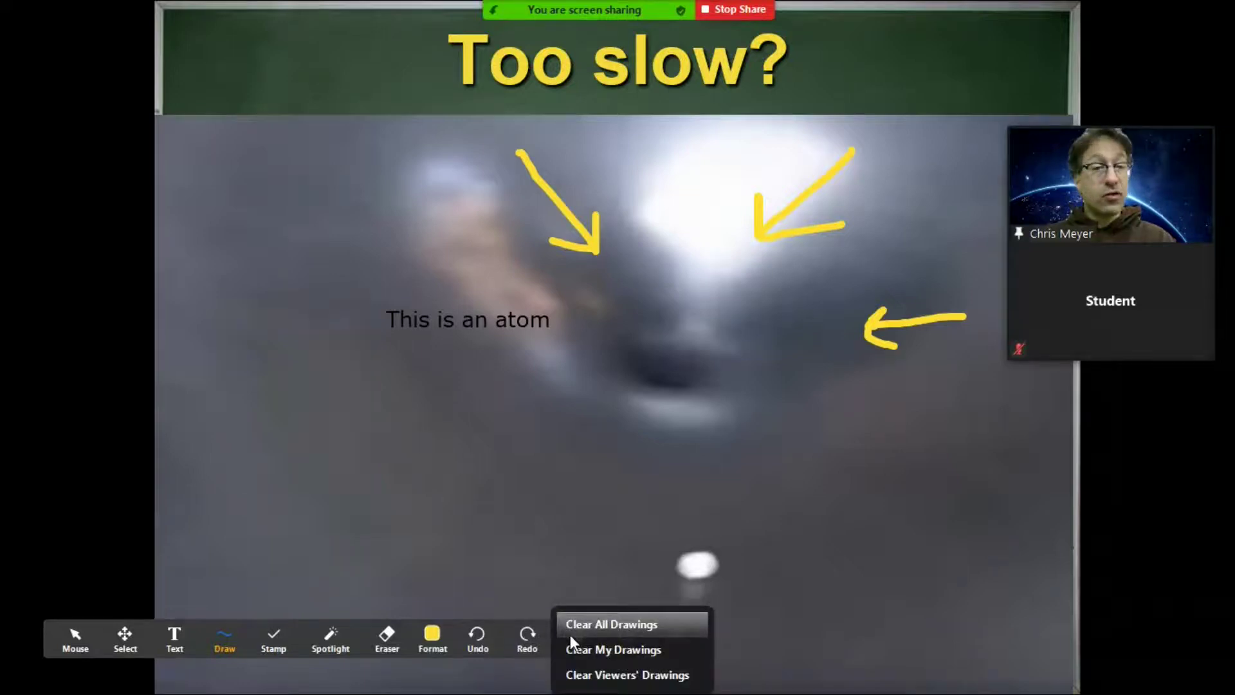
left_click(570, 633)
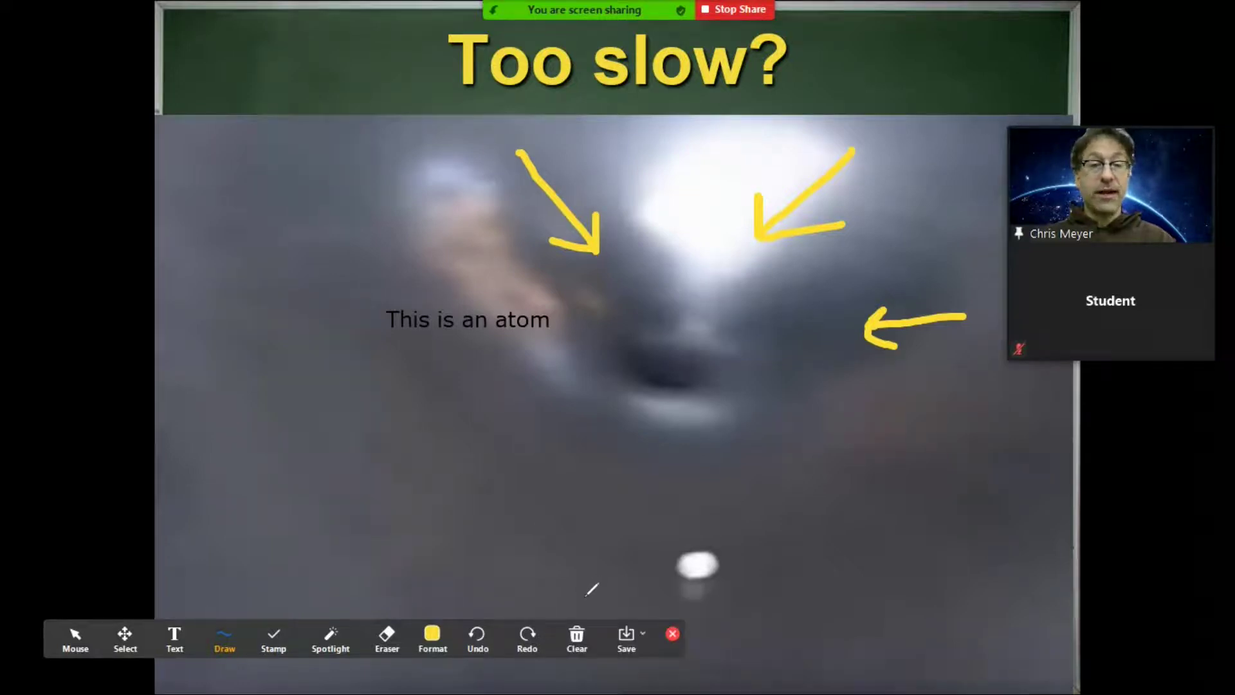
left_click(574, 634)
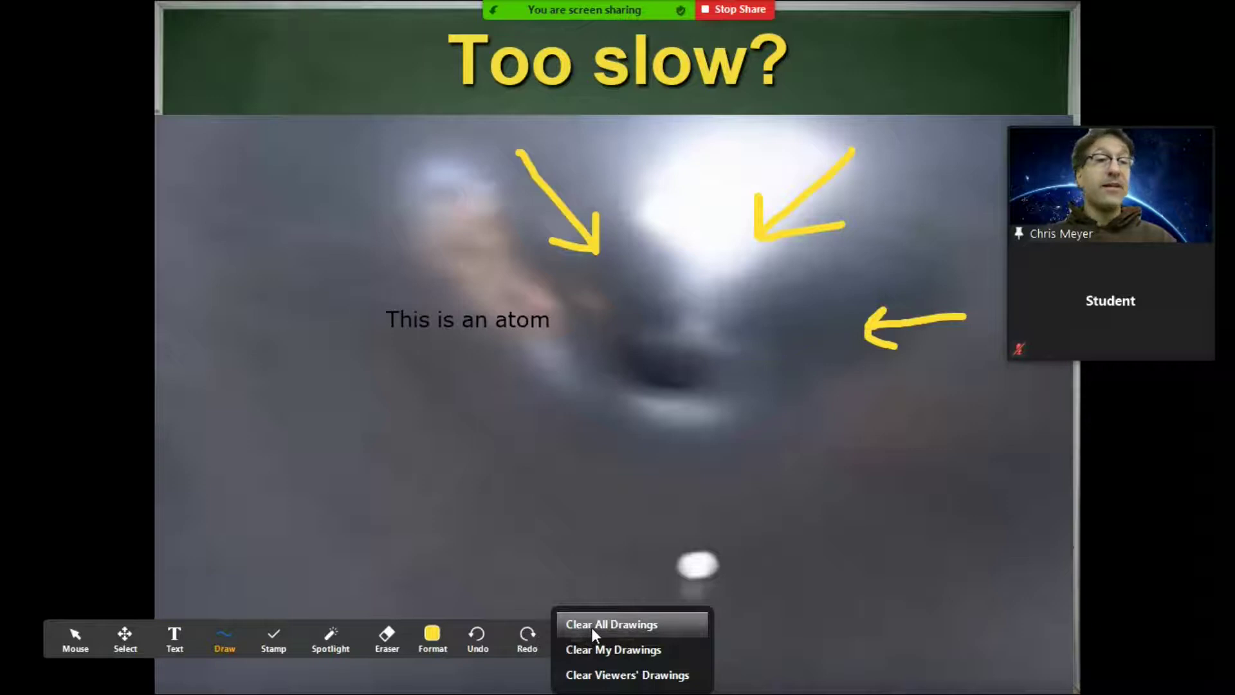
left_click(591, 627)
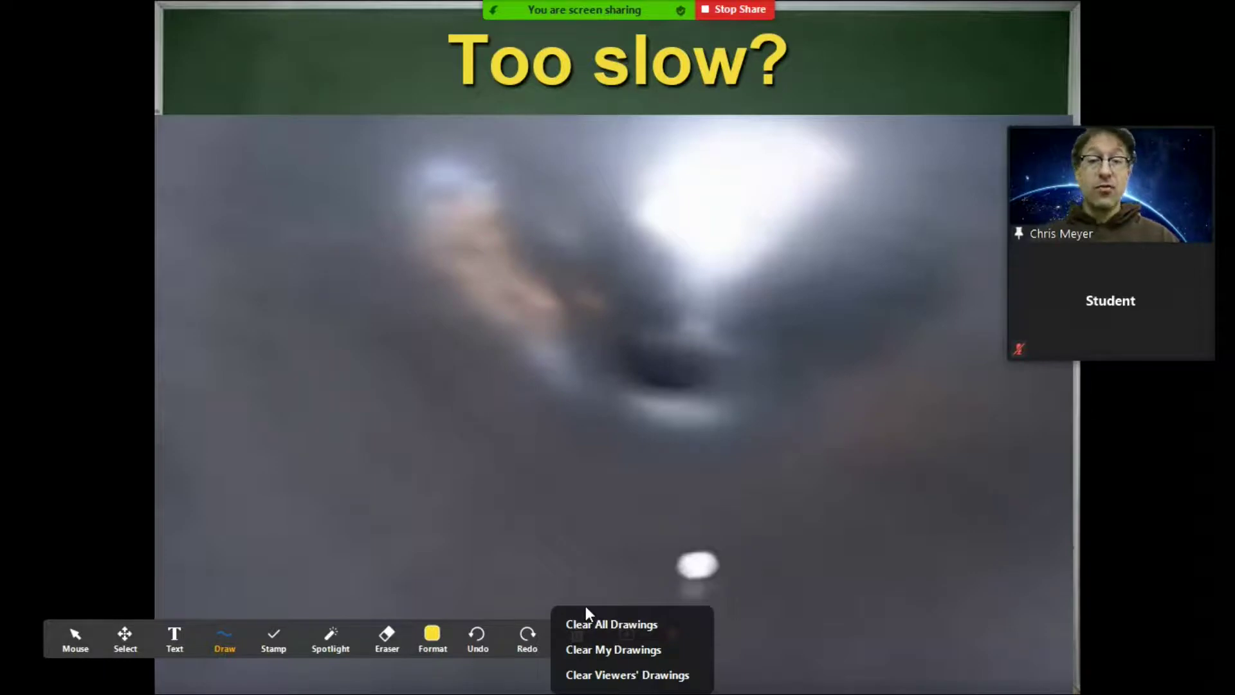
left_click(586, 605)
- Disable annotation for the other participants and enable it again
mouse_move(566, 11)
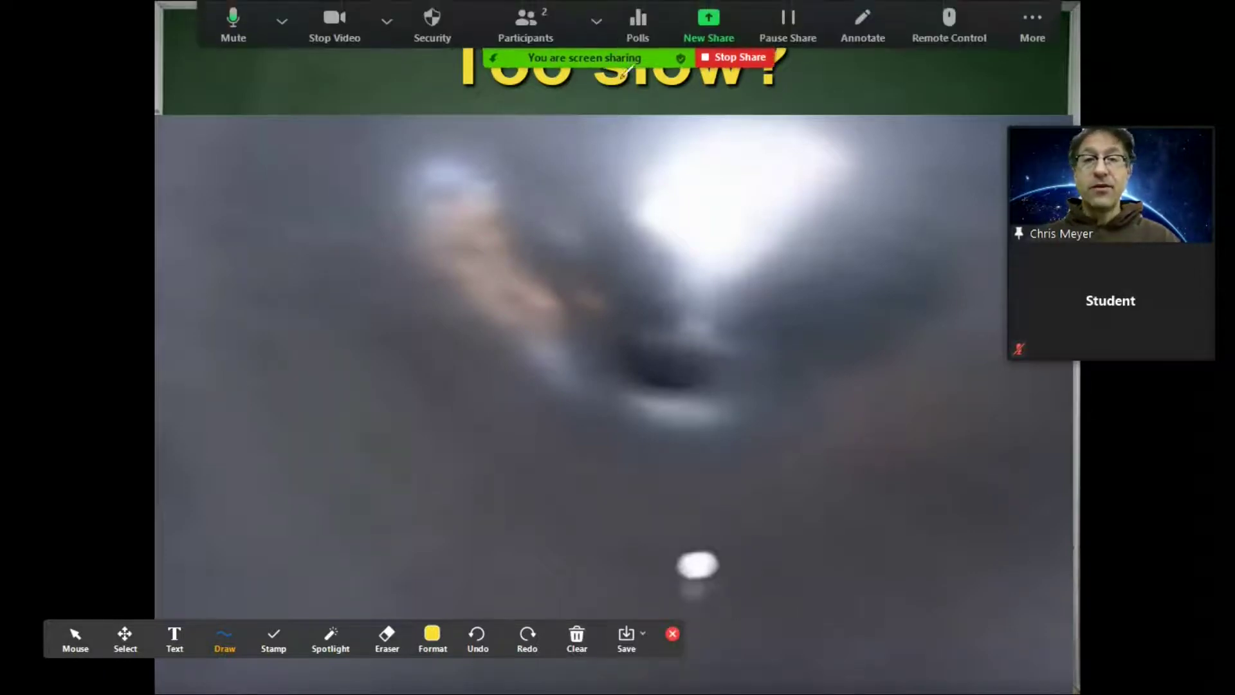
left_click(1032, 26)
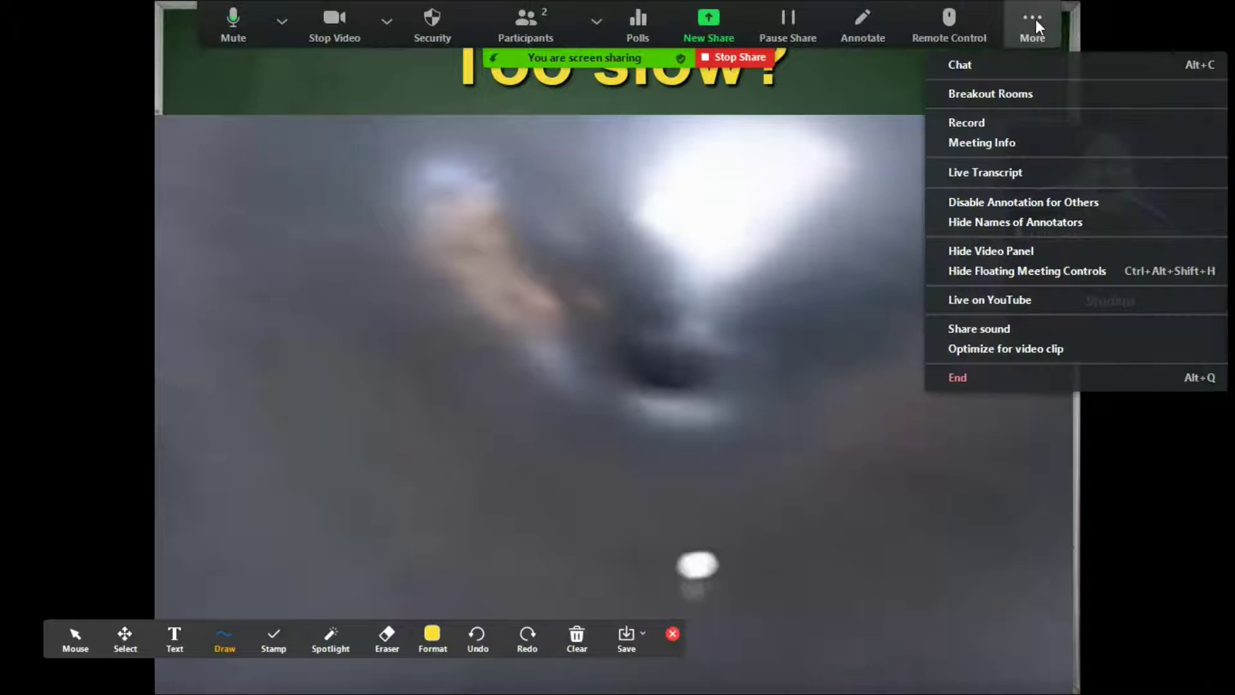
left_click(1036, 203)
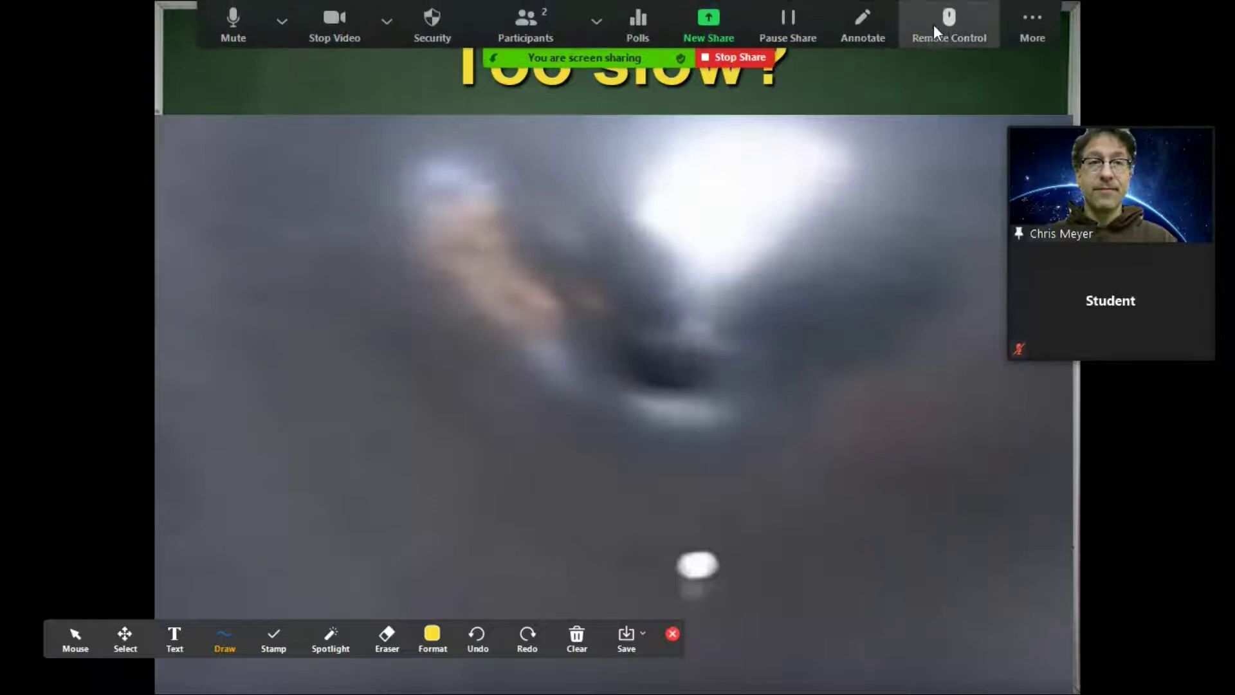
left_click(1030, 24)
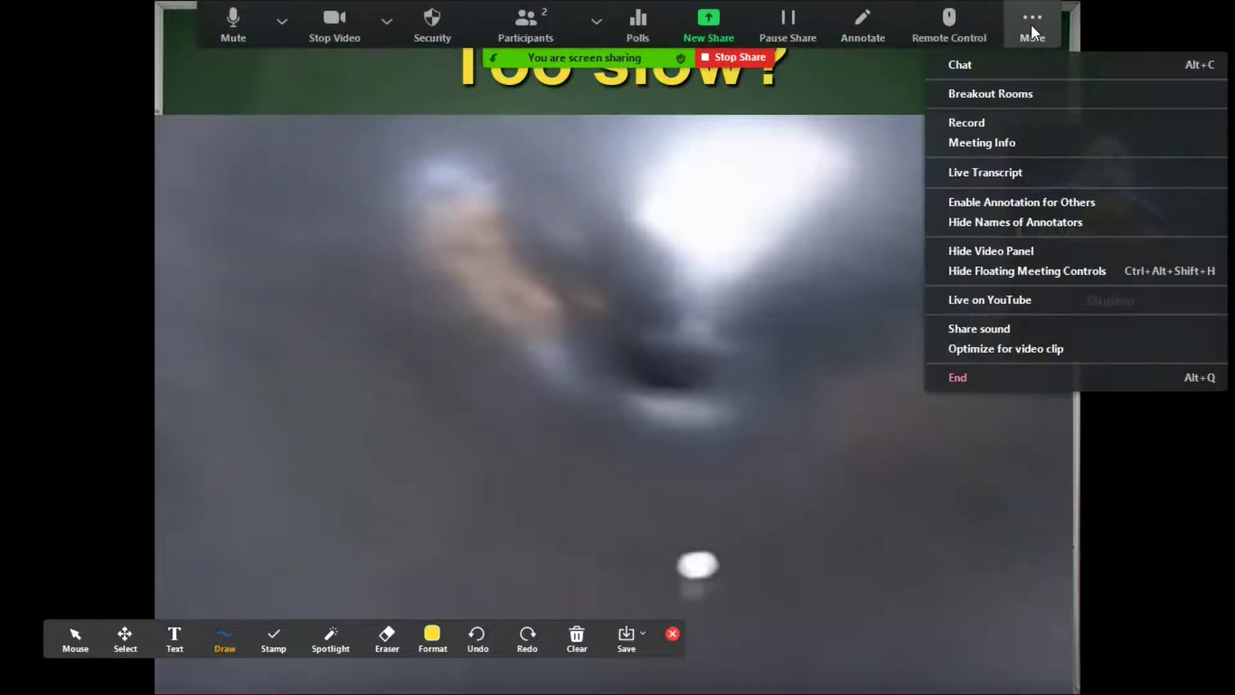
left_click(1032, 202)
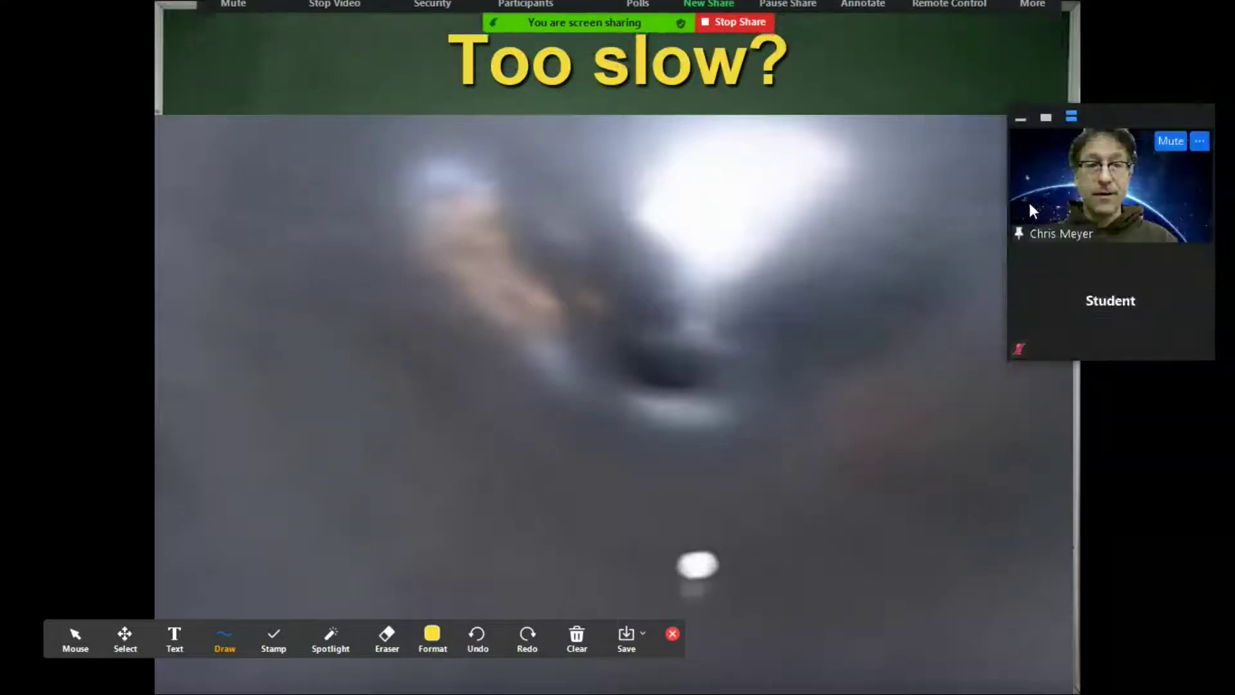
- Replace the current share with a new share of the Zoom Whiteboard
mouse_move(643, 12)
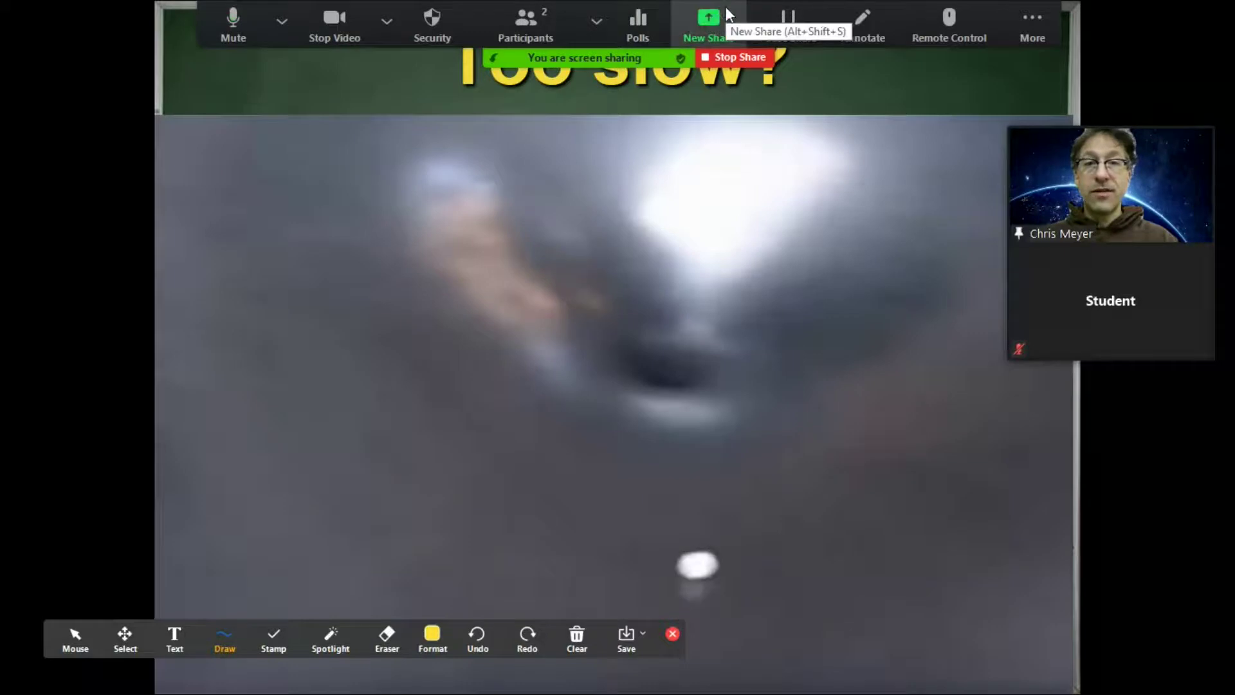
left_click(709, 18)
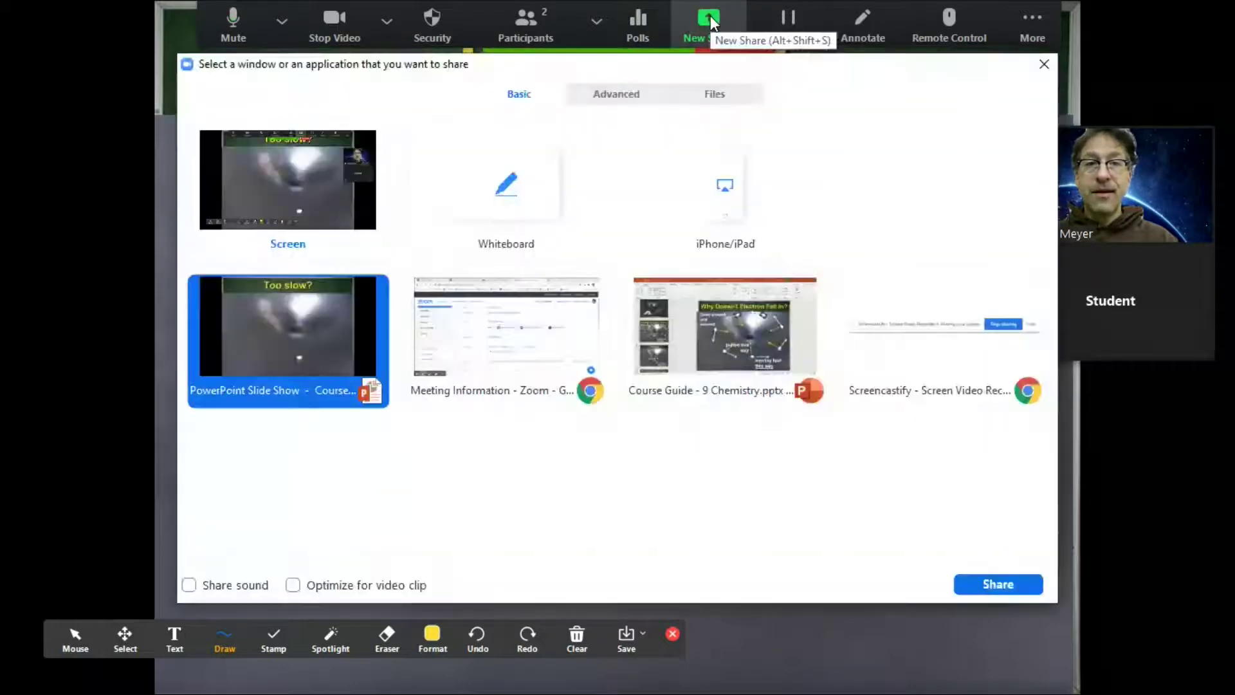
left_click(533, 202)
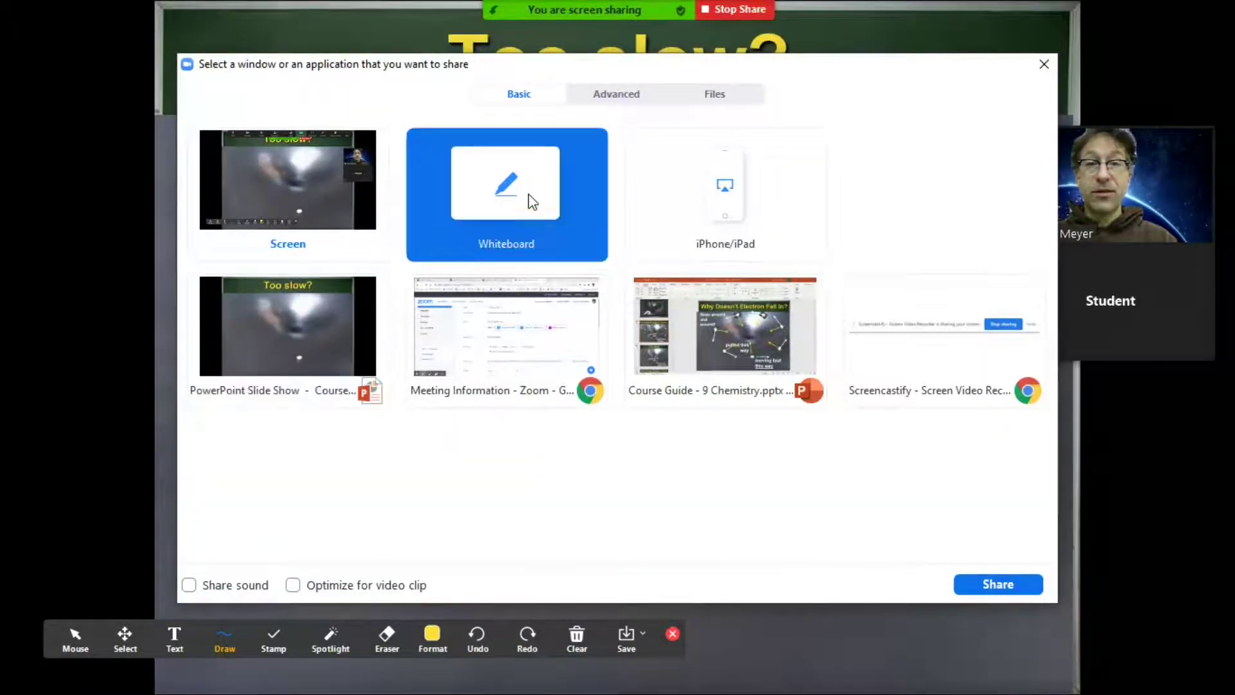
left_click(997, 585)
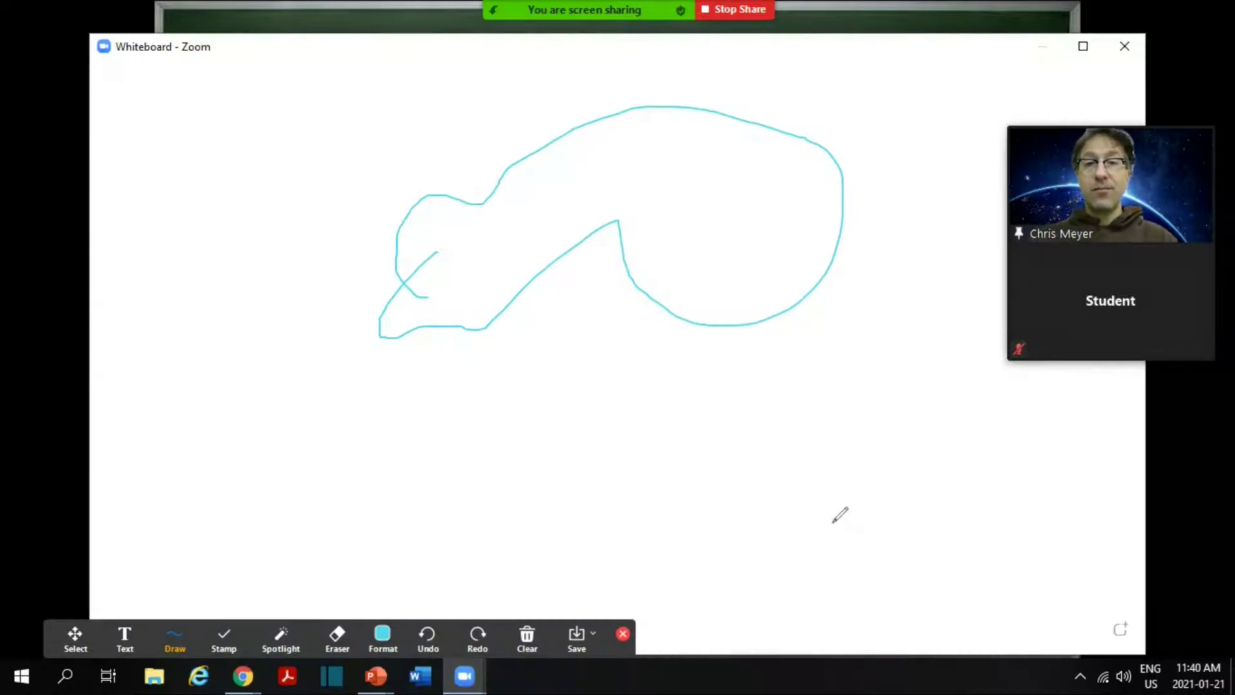
- Clear the old drawing from the whiteboard and draw a closed freehand blob shape in its upper middle
left_click(527, 635)
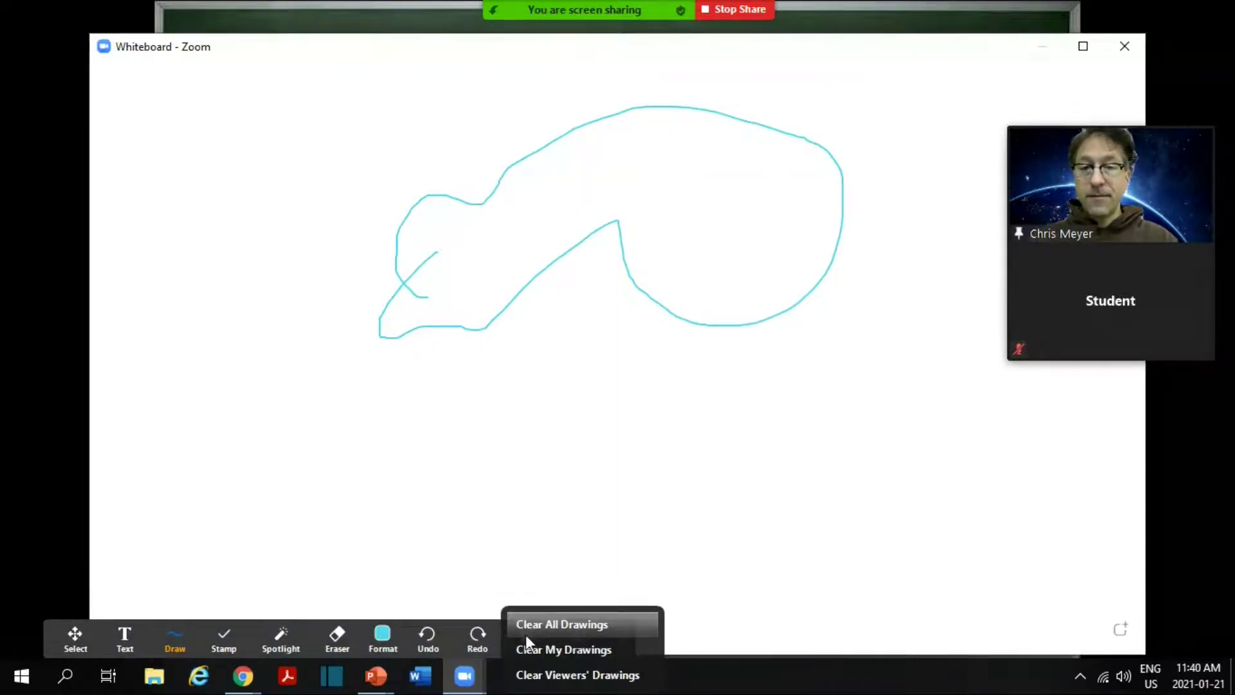
left_click(525, 647)
mouse_move(587, 109)
left_mouse_down()
mouse_move(601, 254)
mouse_move(803, 225)
mouse_move(628, 95)
mouse_move(585, 104)
left_mouse_up()
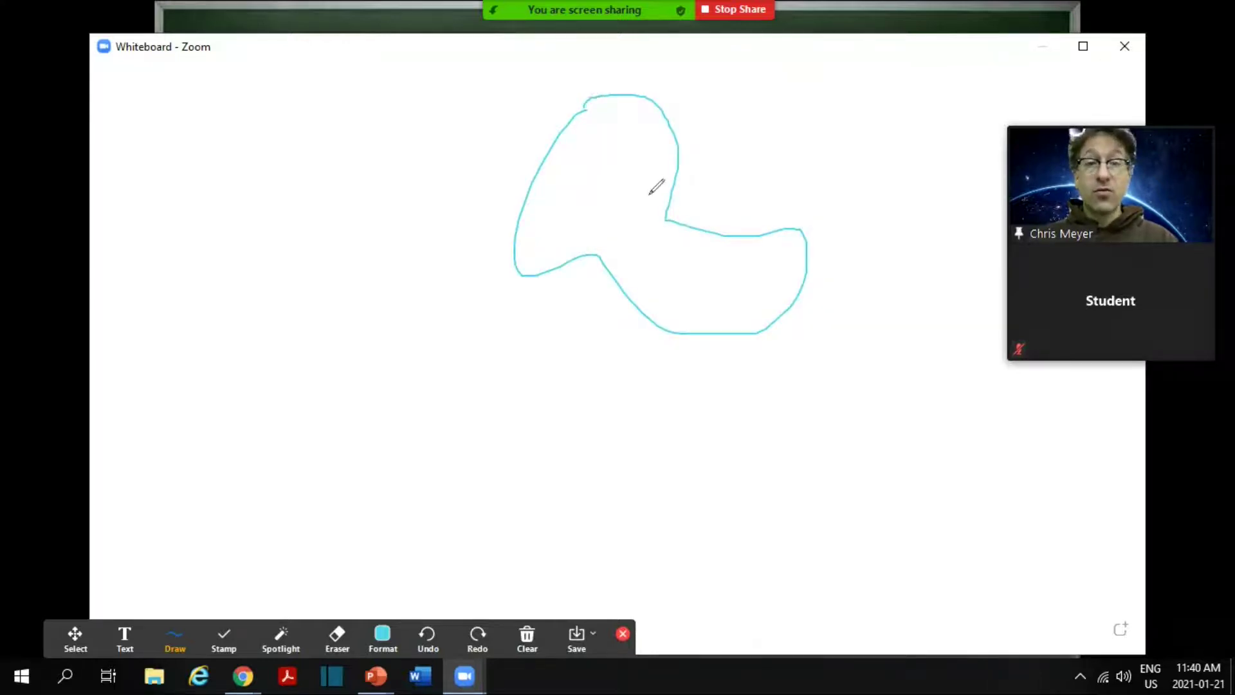
- Close the whiteboard's annotation tools and stop sharing to return to the meeting view
left_click(623, 634)
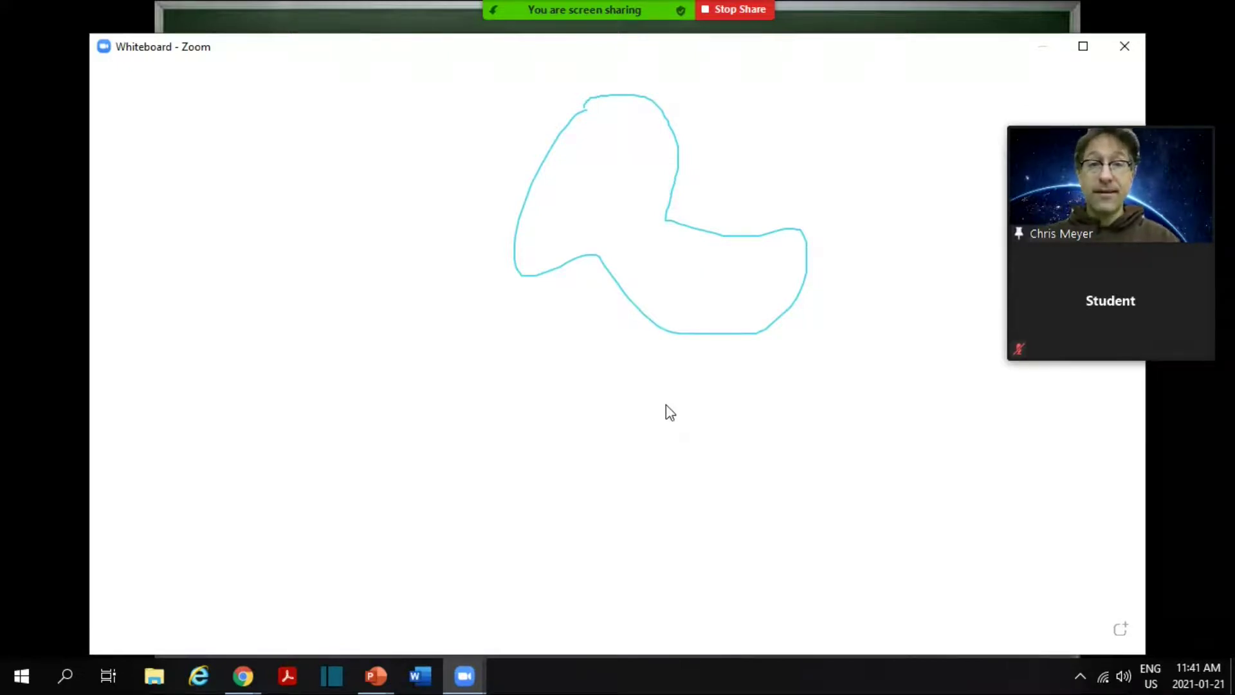
left_click(729, 12)
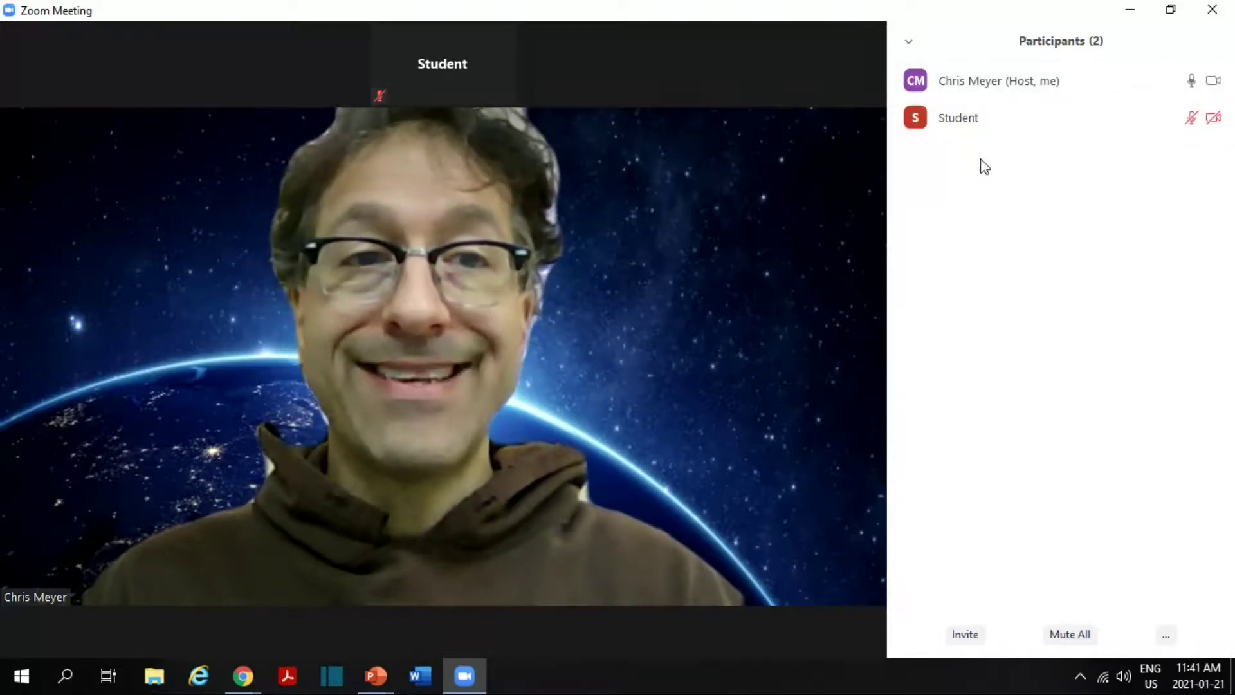
- Make the Student participant the meeting host, confirm the change, and dismiss the resulting notification
mouse_move(997, 122)
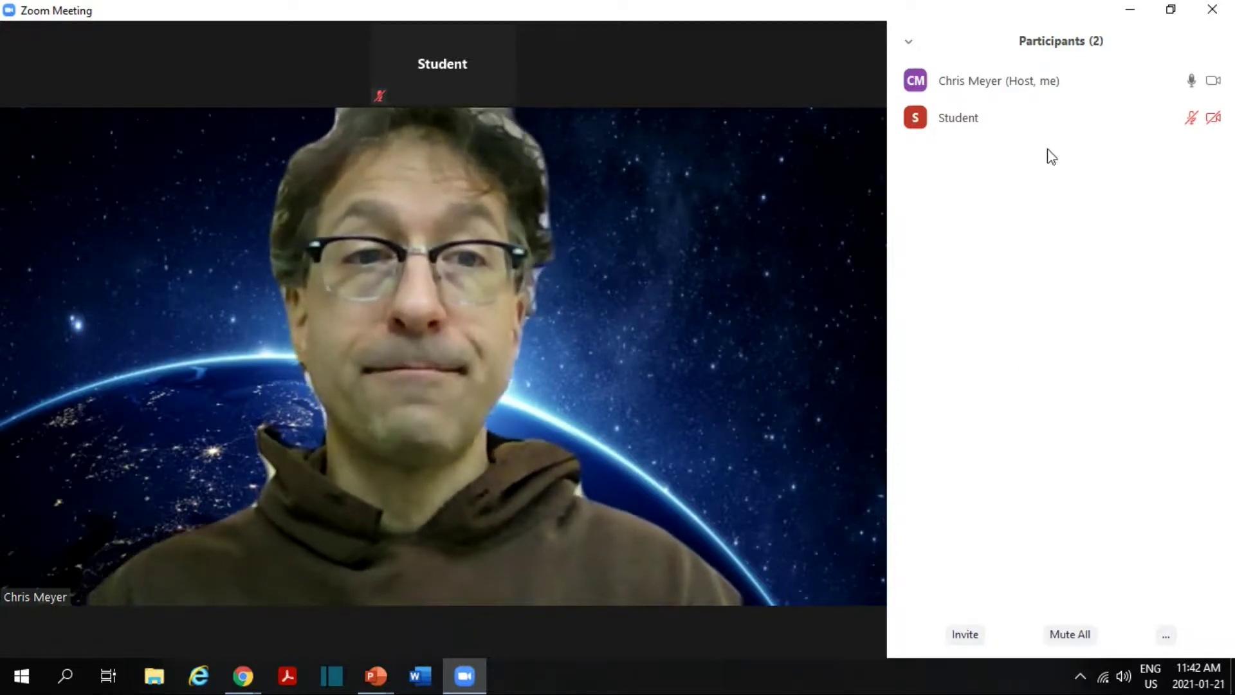
mouse_move(1026, 101)
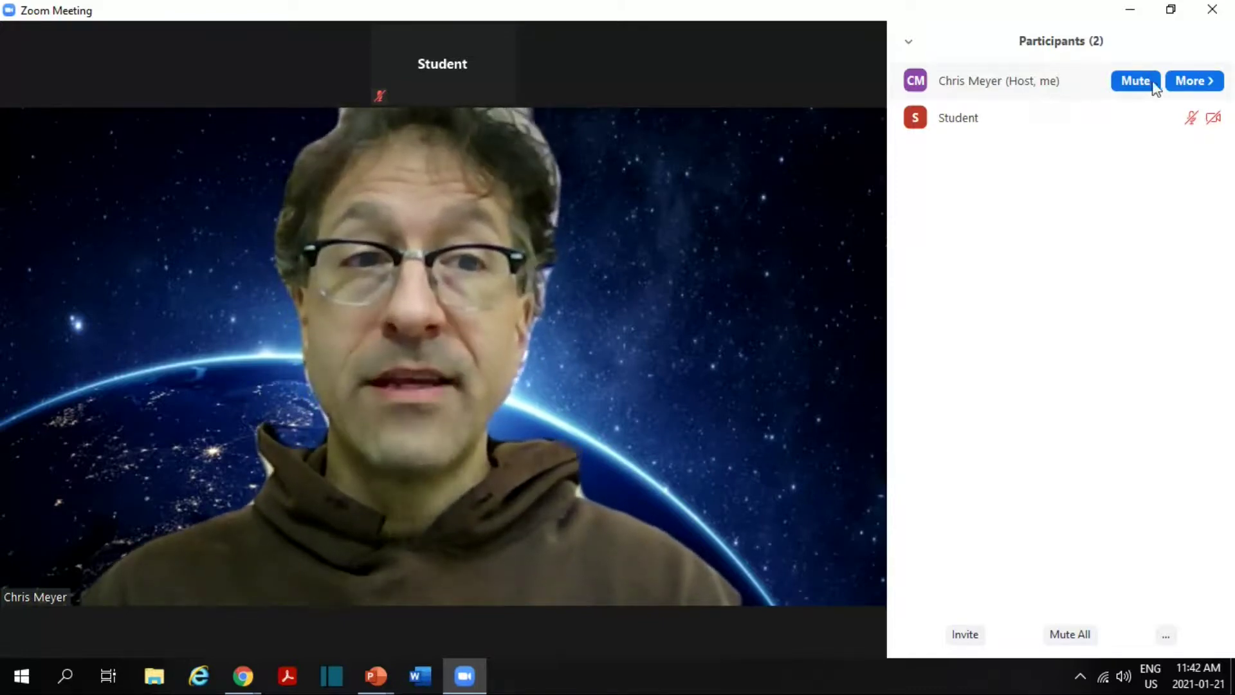
left_click(1201, 82)
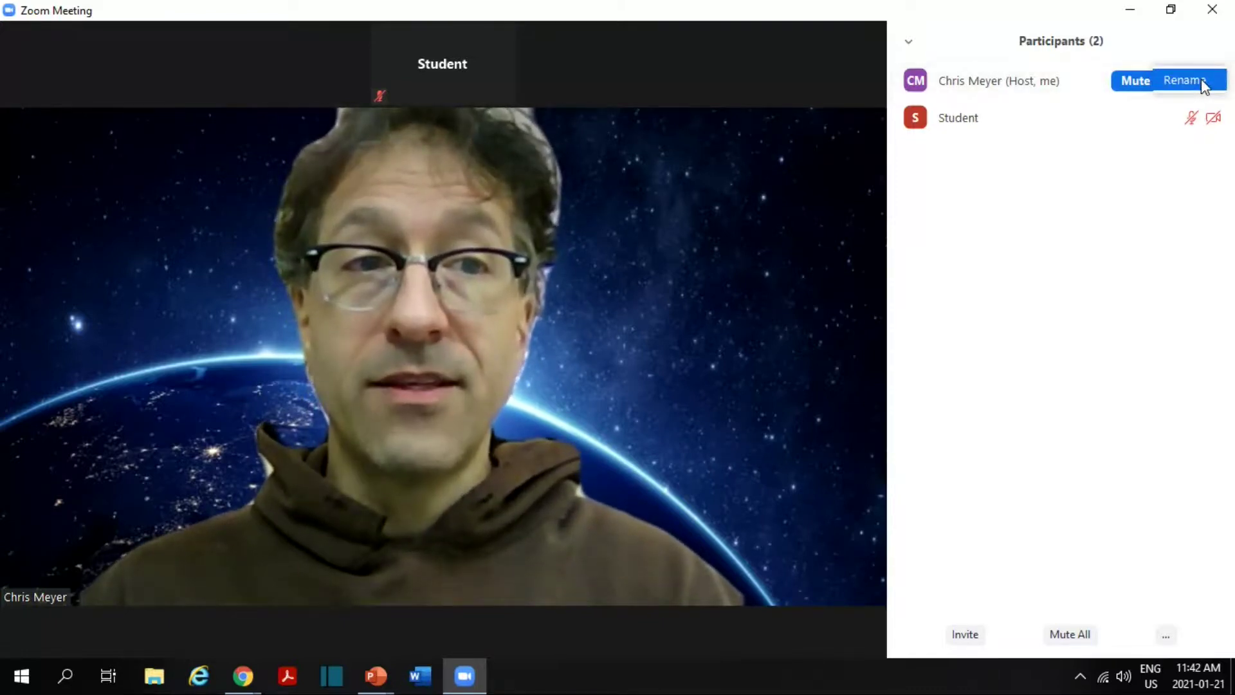
left_click(1155, 120)
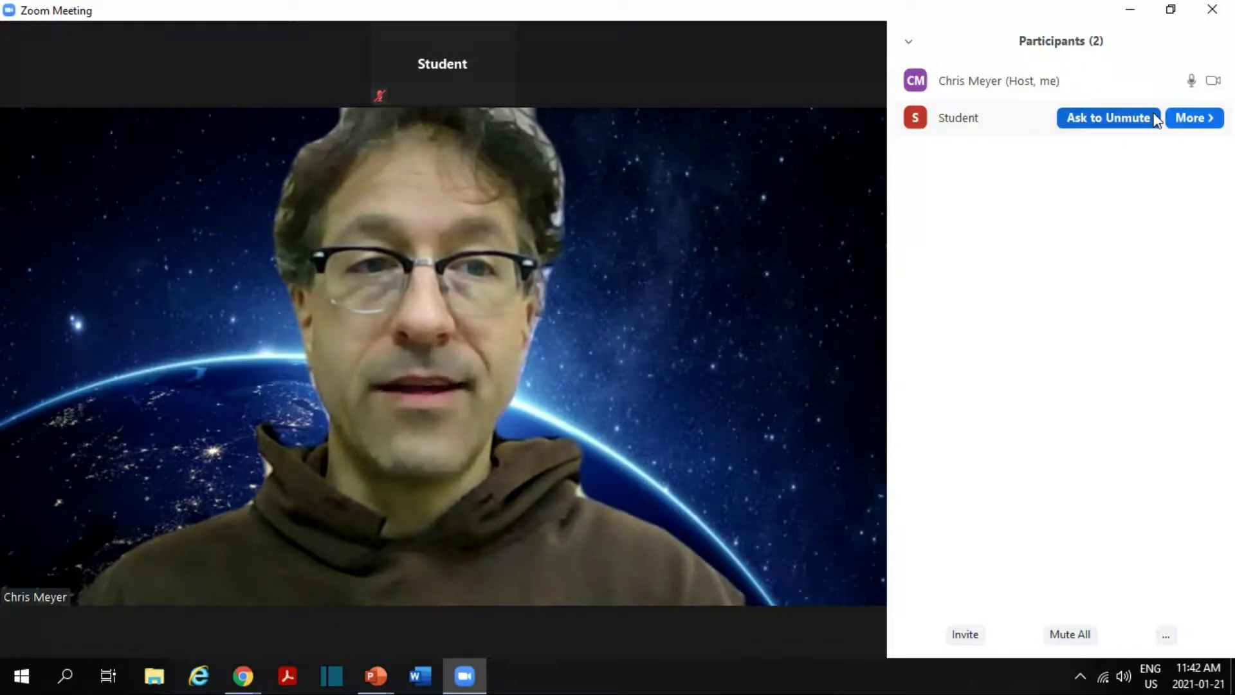
left_click(1198, 119)
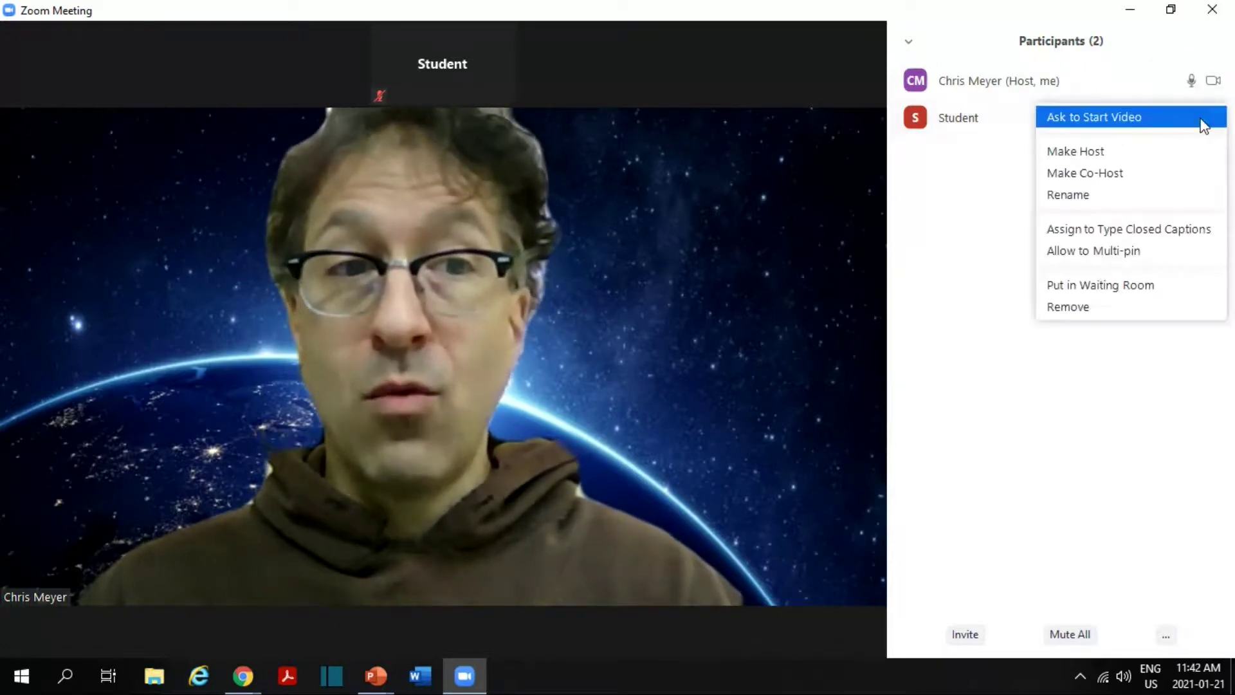
left_click(1110, 155)
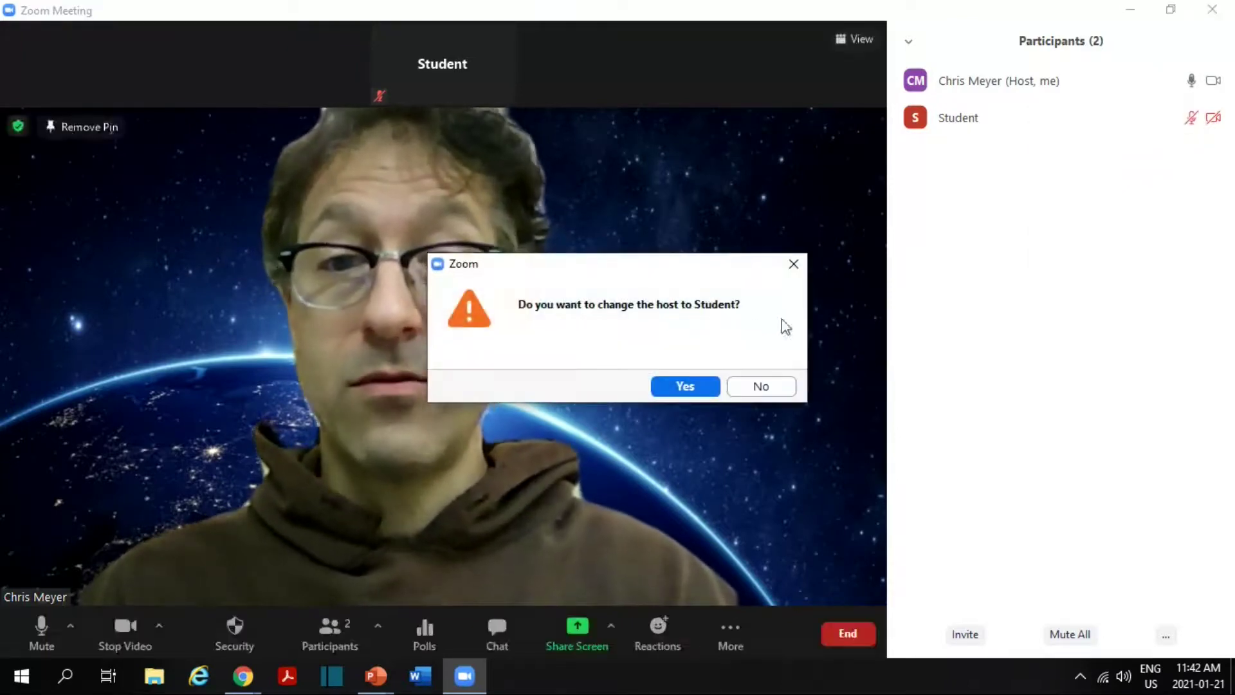
left_click(682, 388)
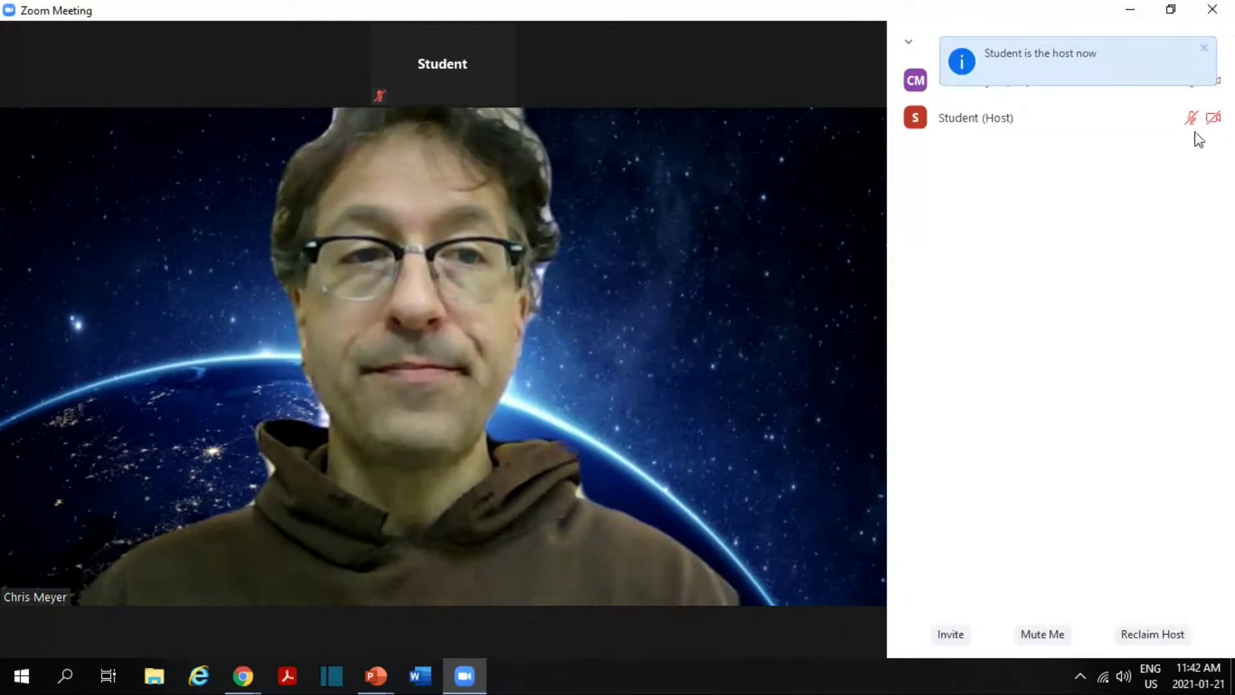
left_click(1204, 48)
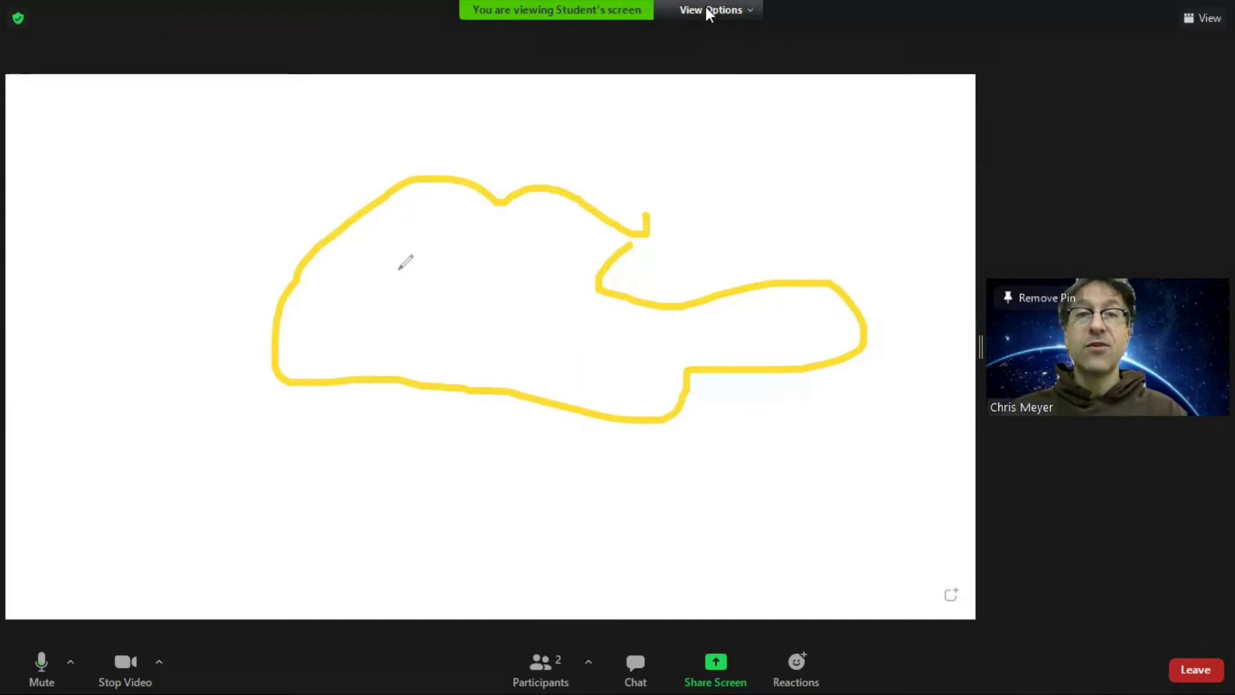
- Open the annotation tools on the student's shared whiteboard and draw a small closed freehand shape inside the yellow outline
left_click(710, 11)
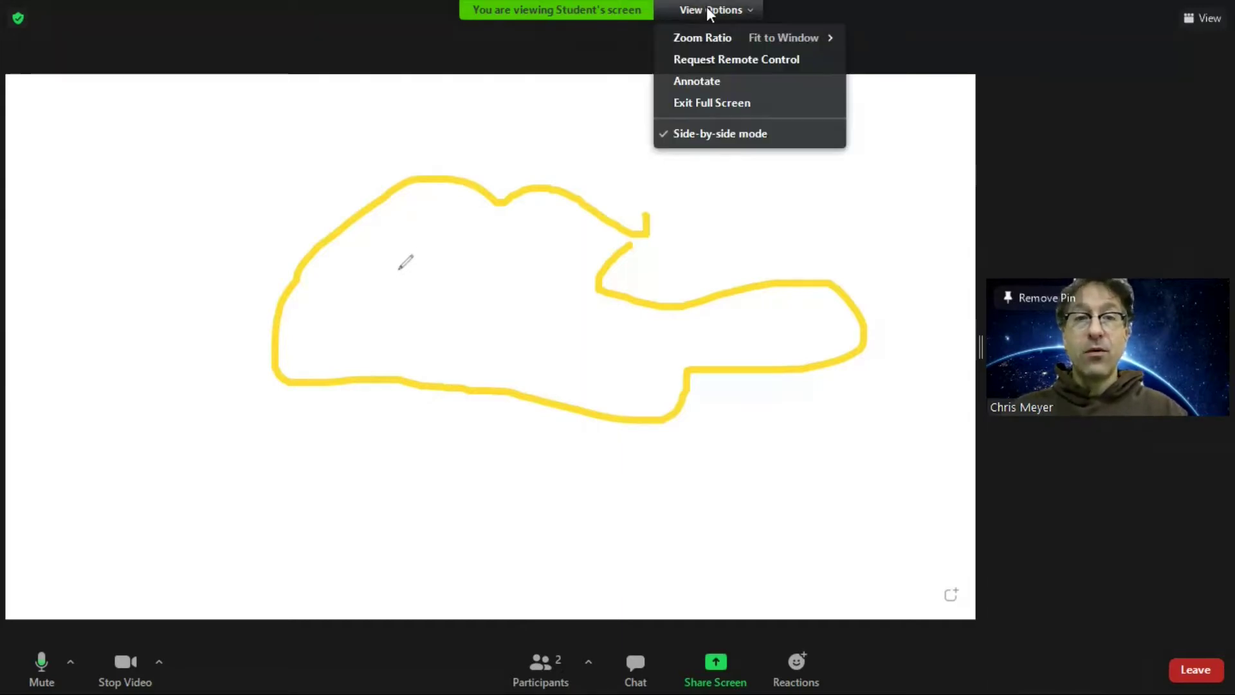
left_click(708, 81)
left_click(458, 114)
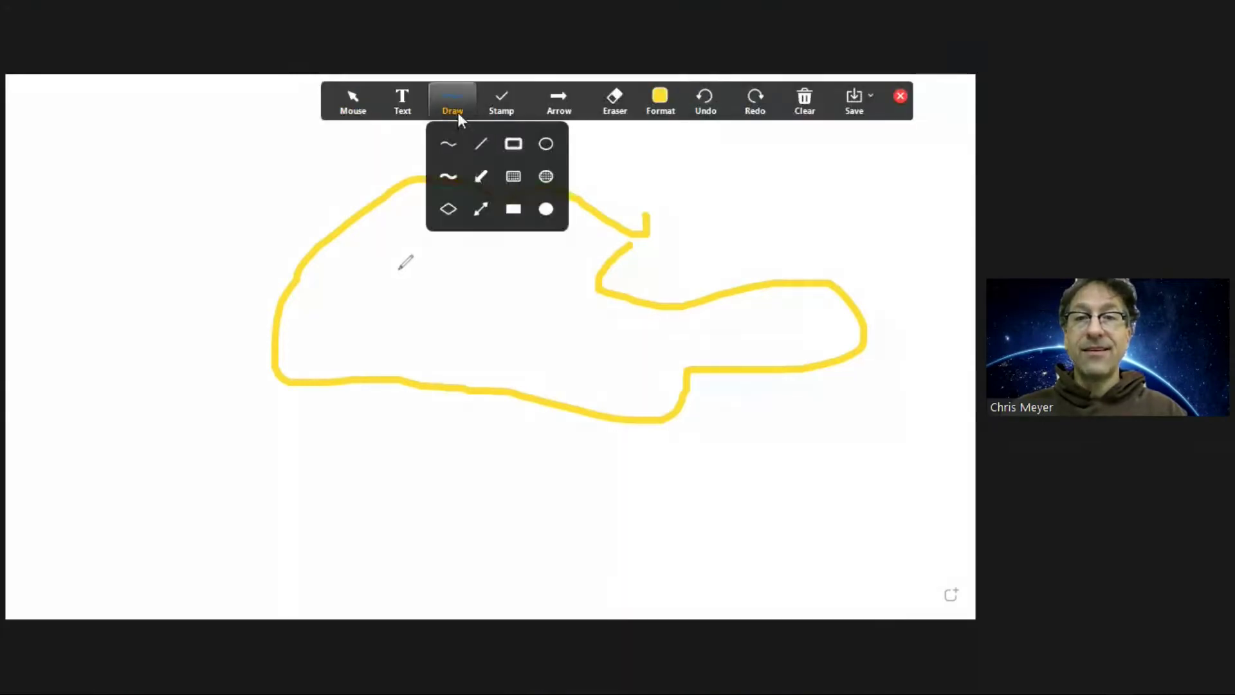
mouse_move(477, 253)
left_mouse_down()
mouse_move(575, 350)
mouse_move(492, 249)
mouse_move(476, 254)
left_mouse_up()
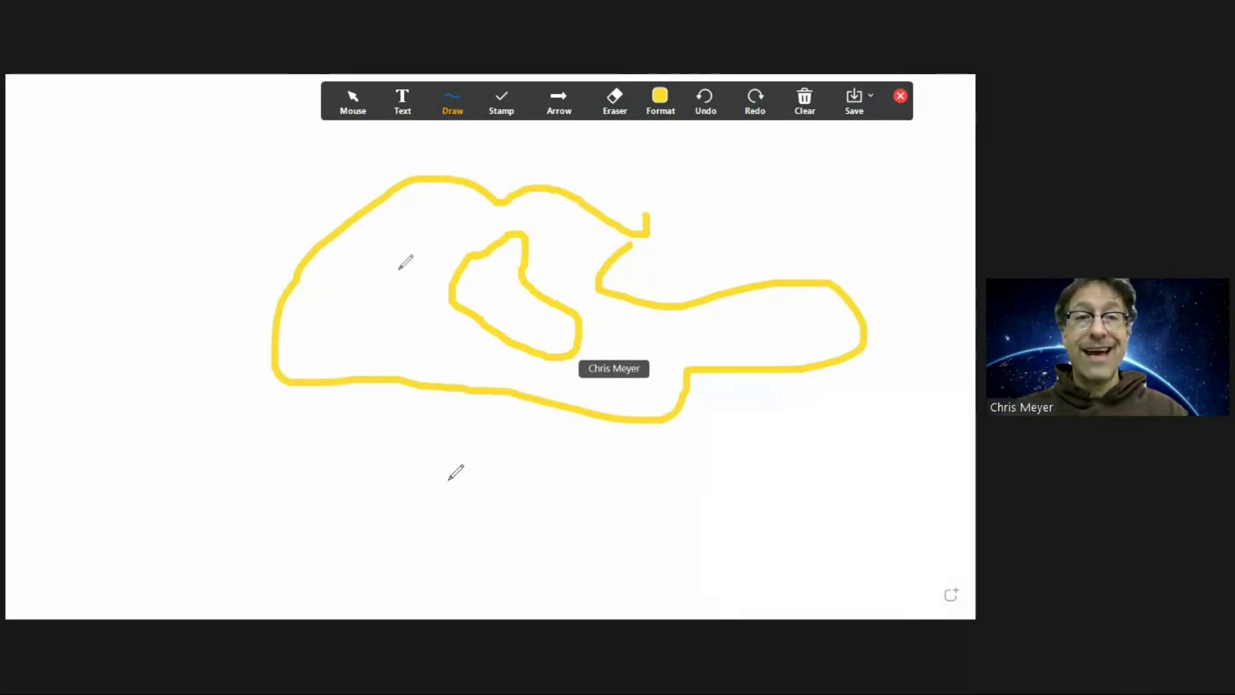
- Clear your own drawing from the student's shared whiteboard and close the annotation tools
left_click(808, 101)
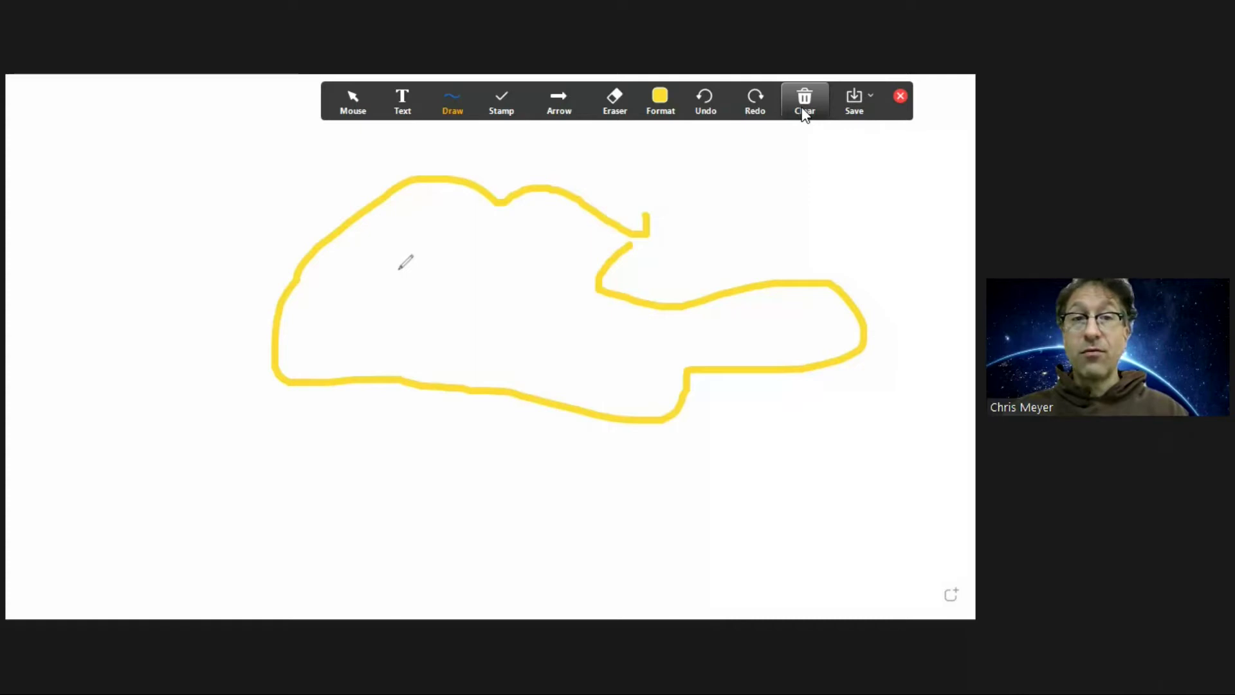
left_click(900, 95)
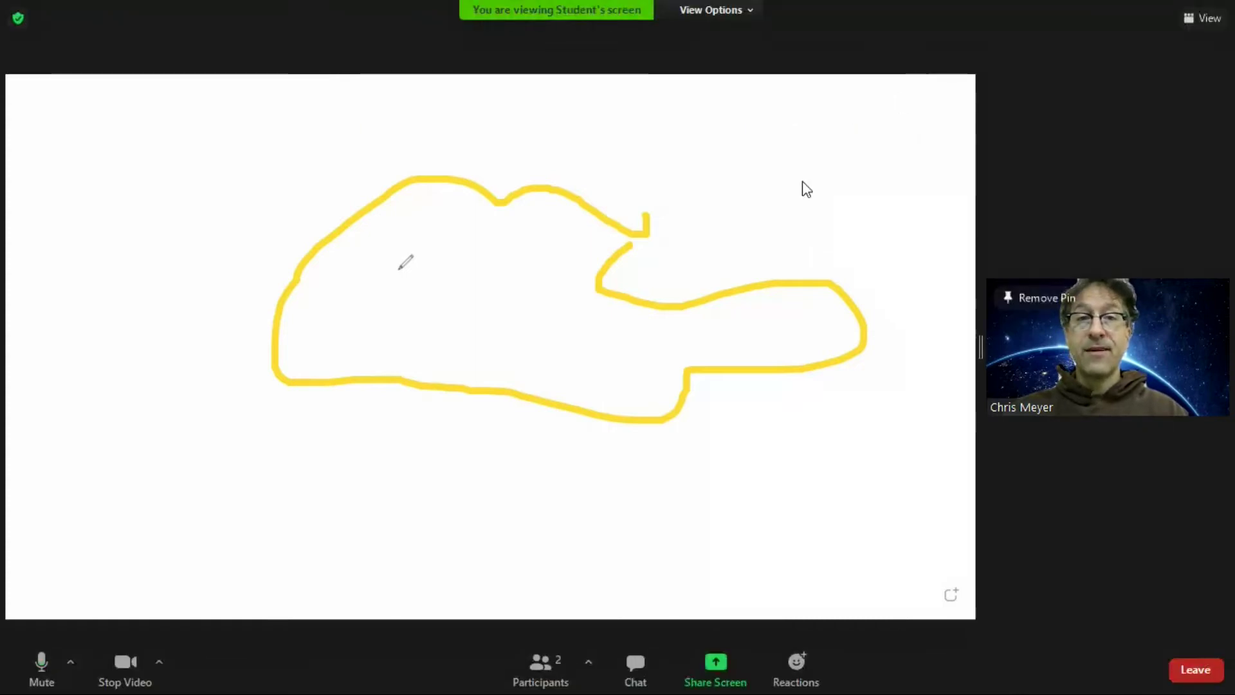